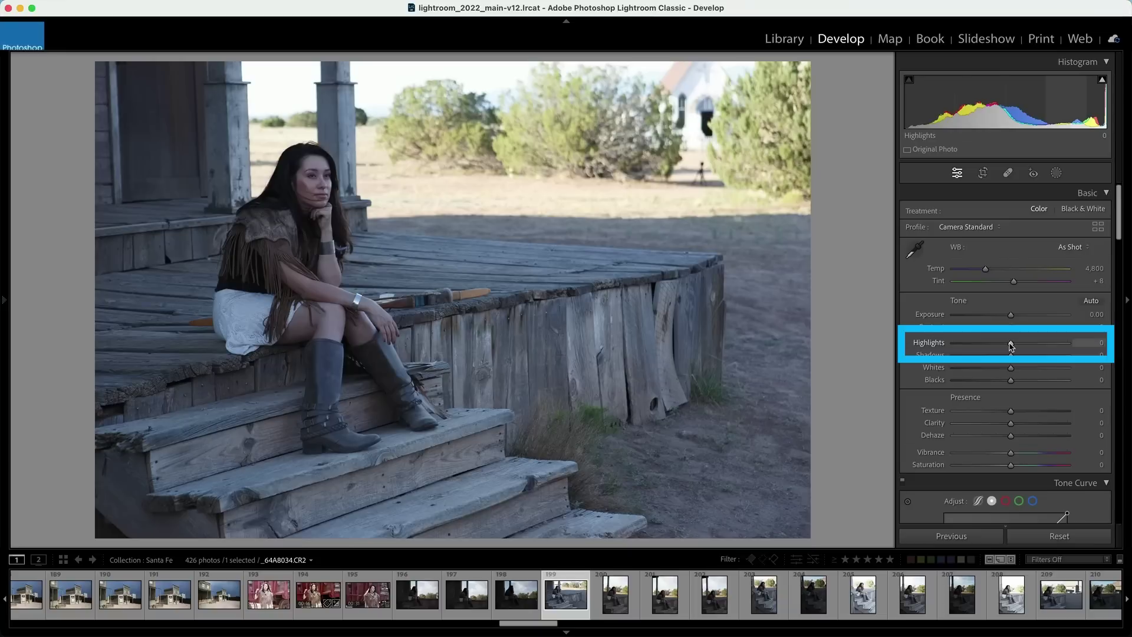
# Pull Highlights down to −78 and raise Shadows to +33 in the Basic panel
pyautogui.moveTo(1011, 343); pyautogui.dragTo(967, 343)
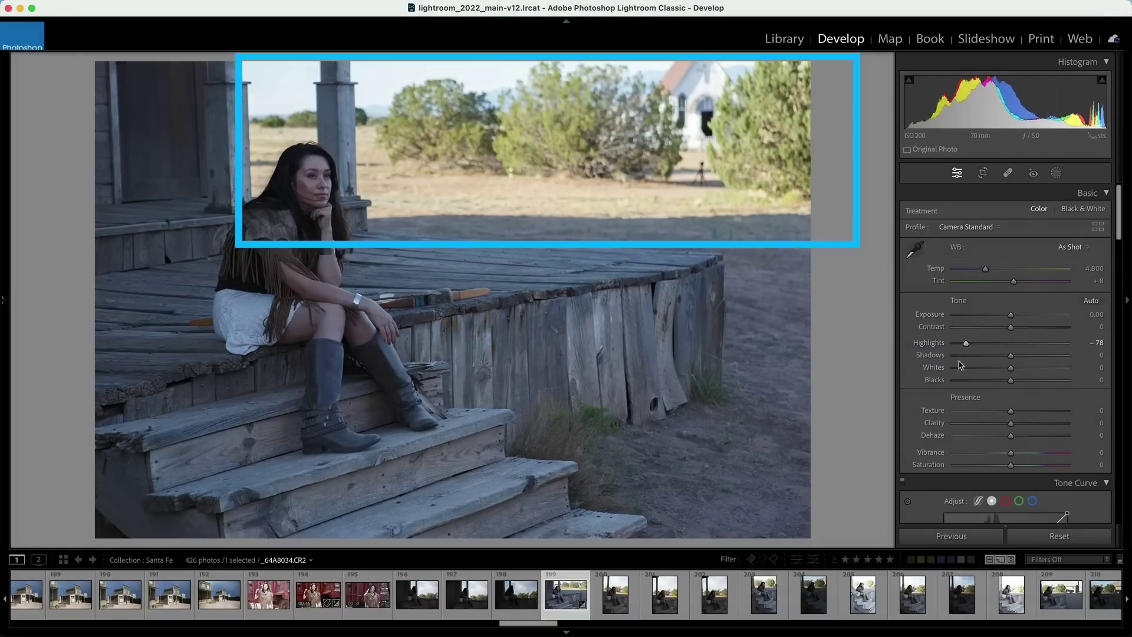
pyautogui.moveTo(1012, 358); pyautogui.dragTo(1029, 356)
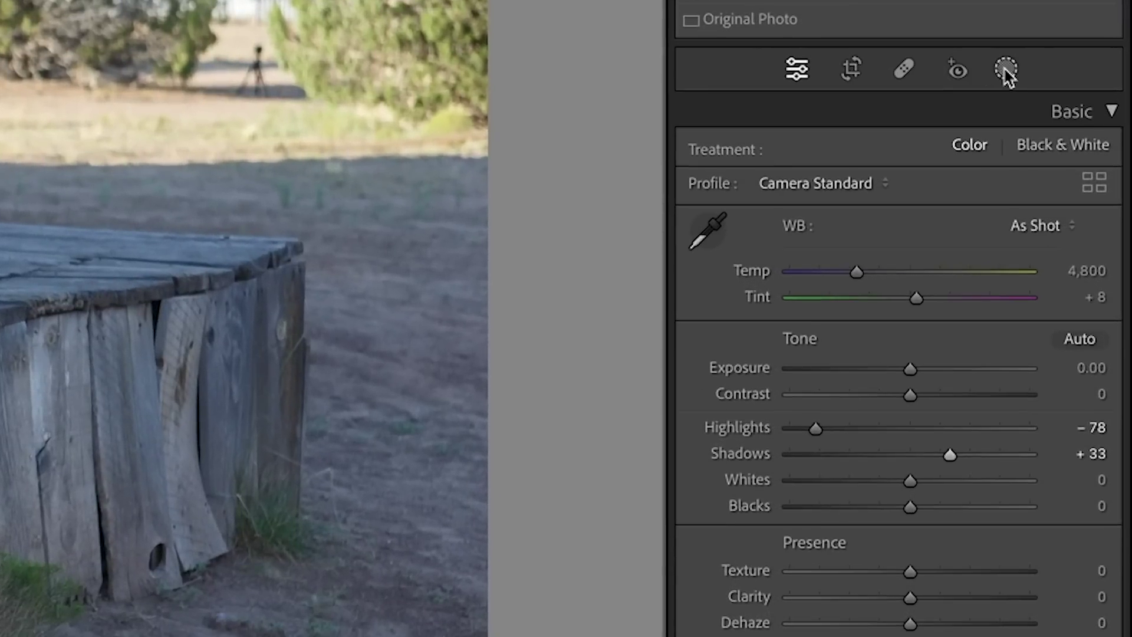
# Create a Background mask and subtract the trees and sky strip with a Feather 100 brush
pyautogui.click(1056, 174)
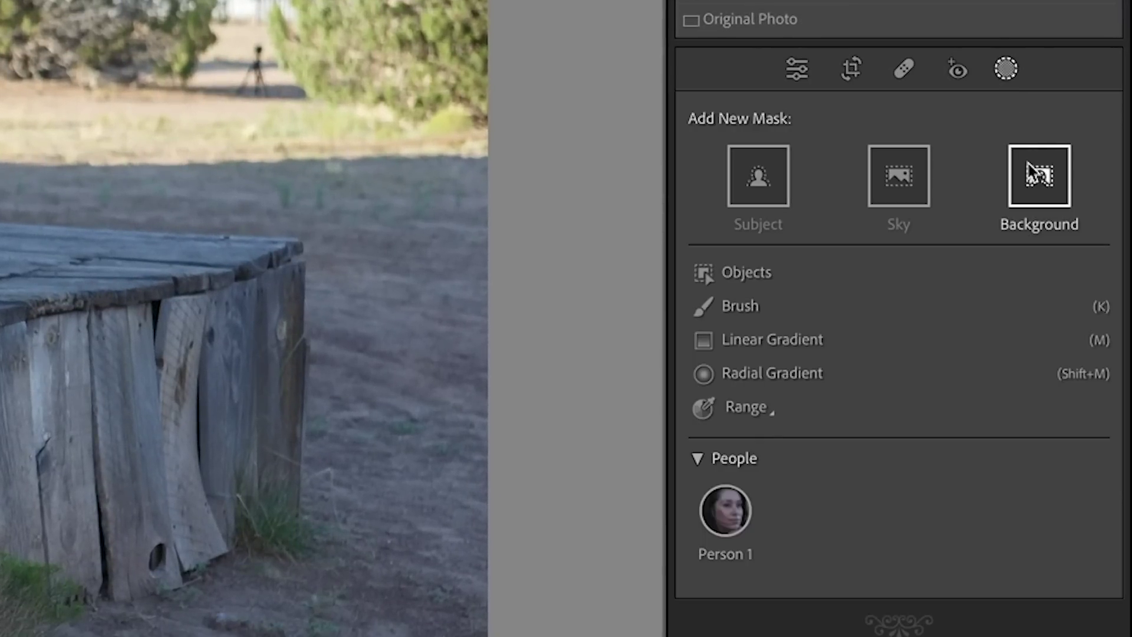
pyautogui.click(1027, 161)
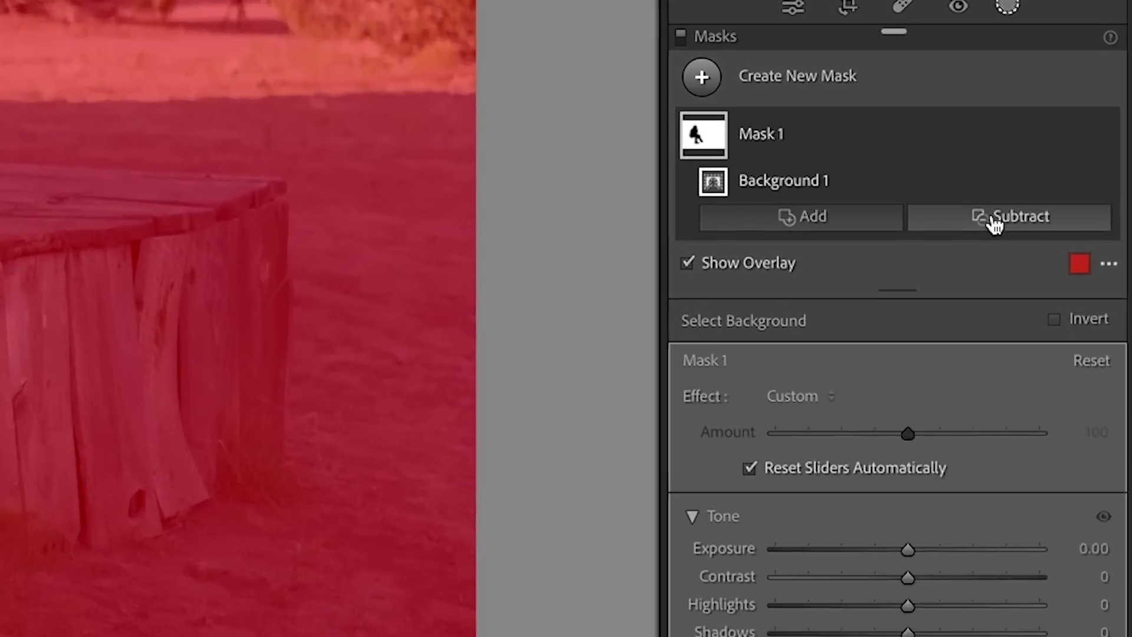
pyautogui.click(1049, 269)
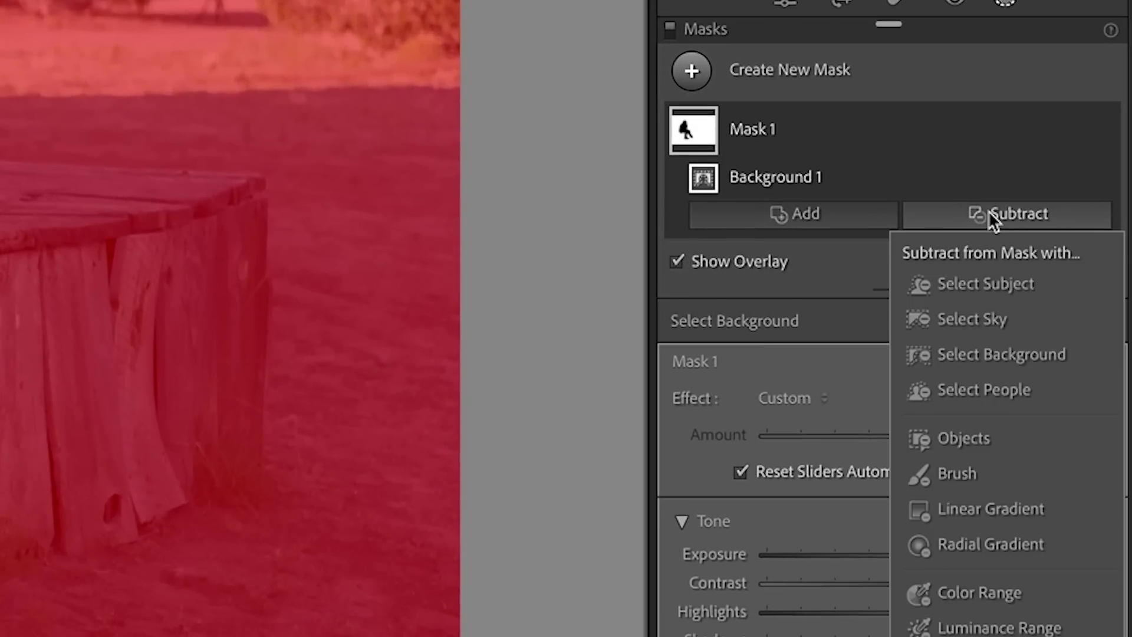
pyautogui.click(965, 472)
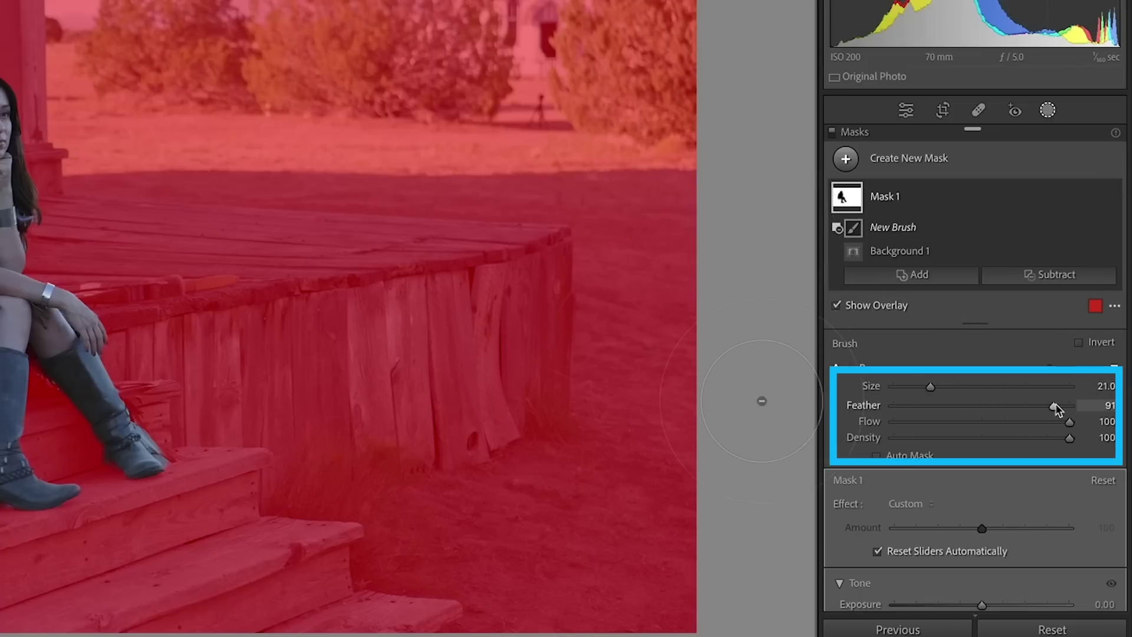
pyautogui.moveTo(1056, 408); pyautogui.dragTo(1069, 407)
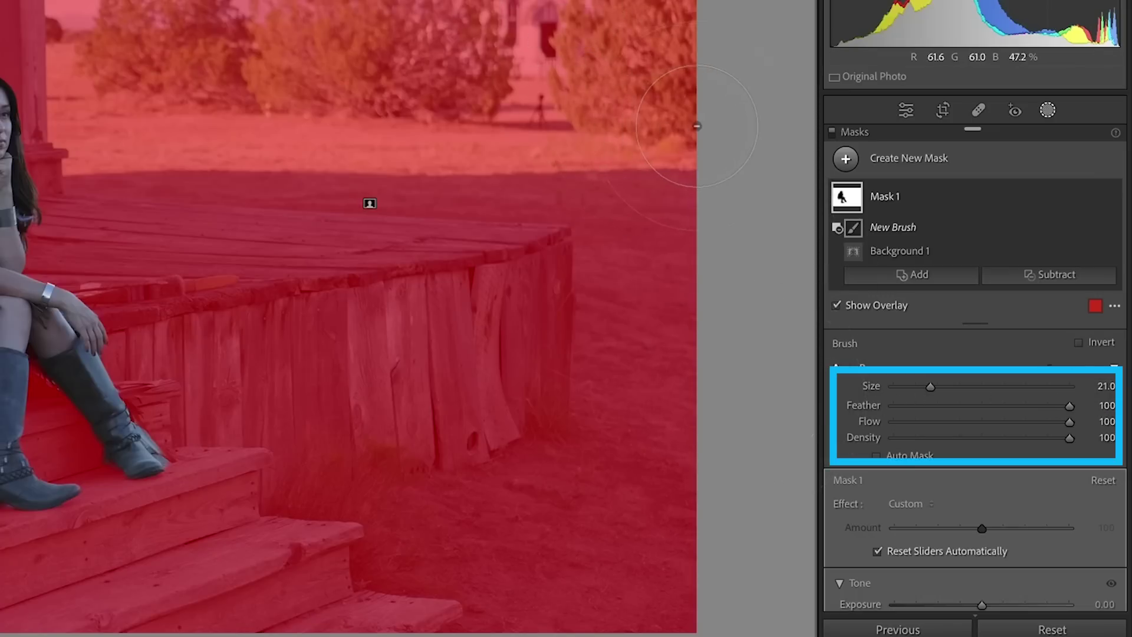
pyautogui.moveTo(697, 125); pyautogui.dragTo(99, 141)
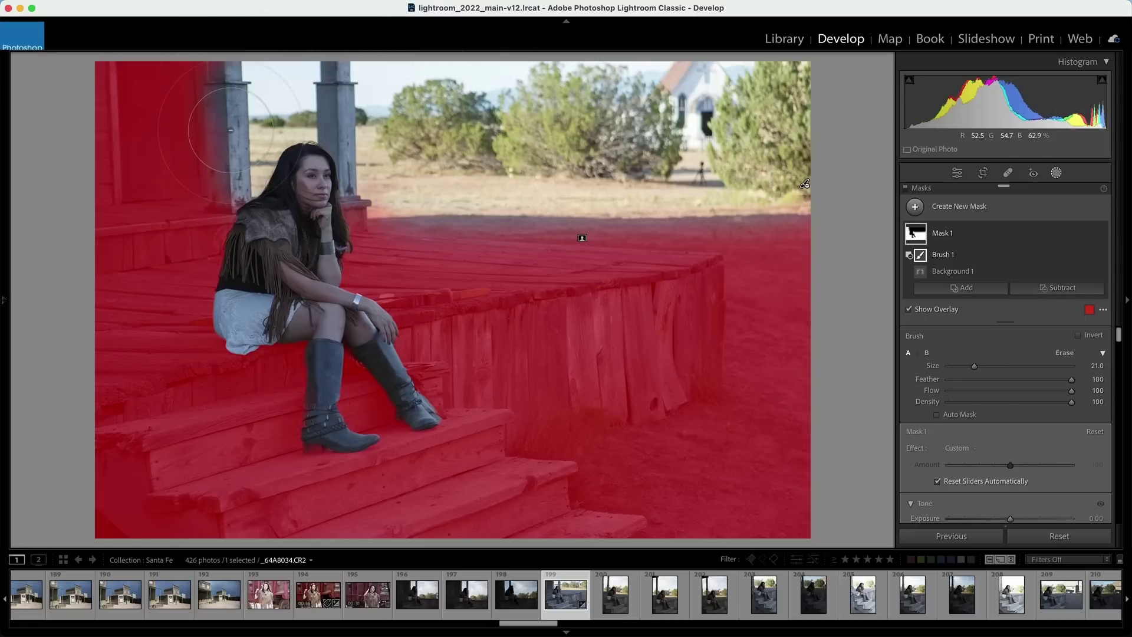
# Alt-paint with Auto Mask to restore both porch pillars to the mask
pyautogui.press('alt')
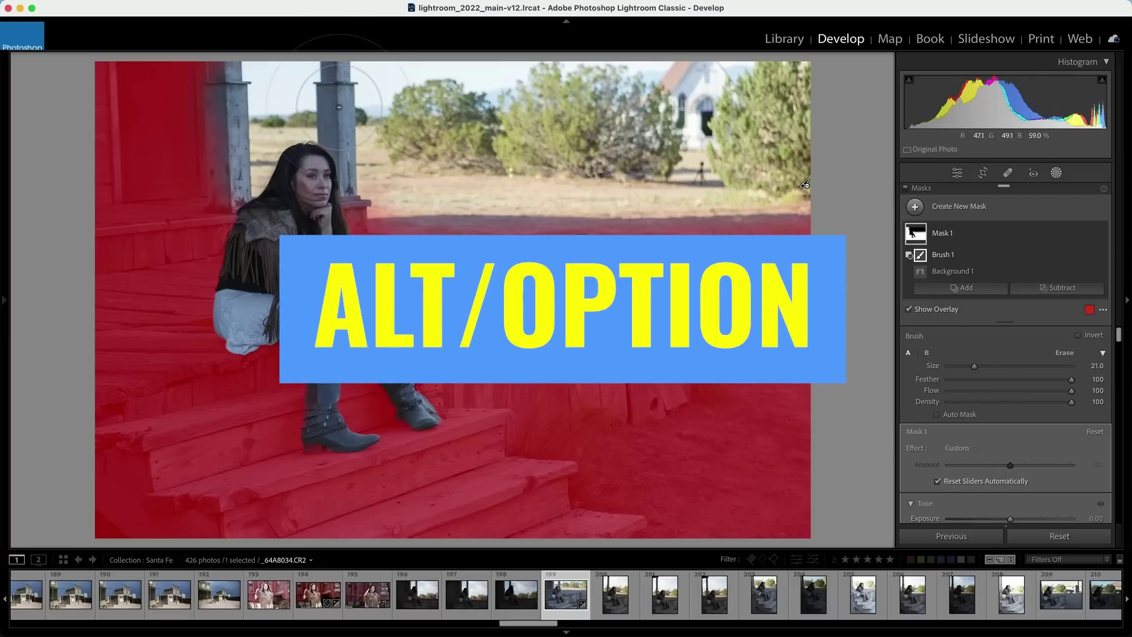
pyautogui.press('alt')
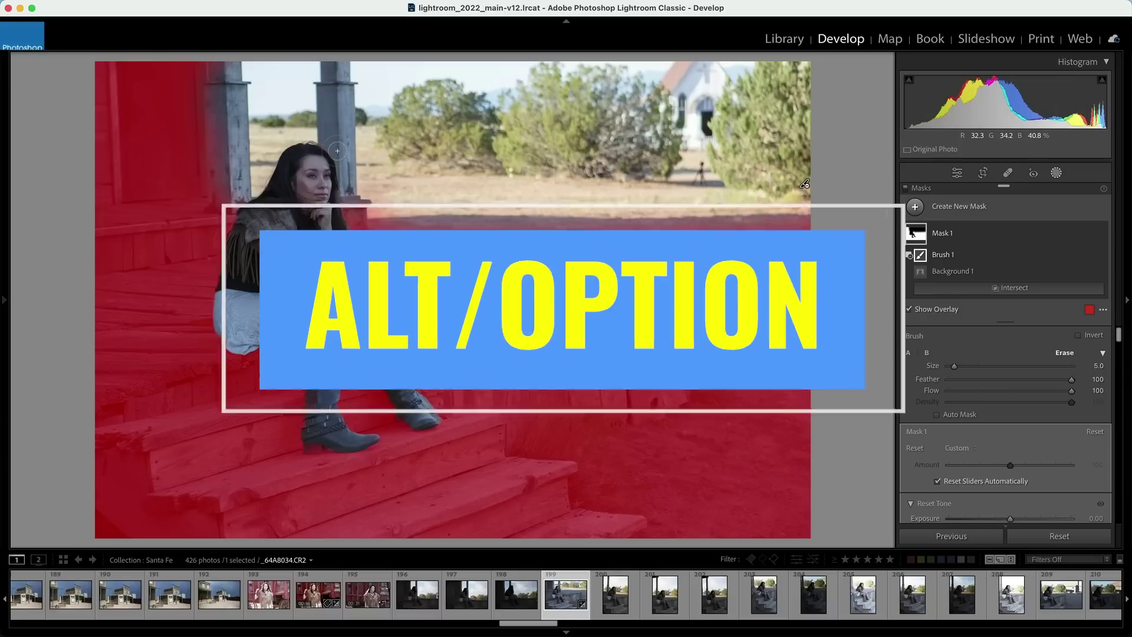
pyautogui.click(939, 414)
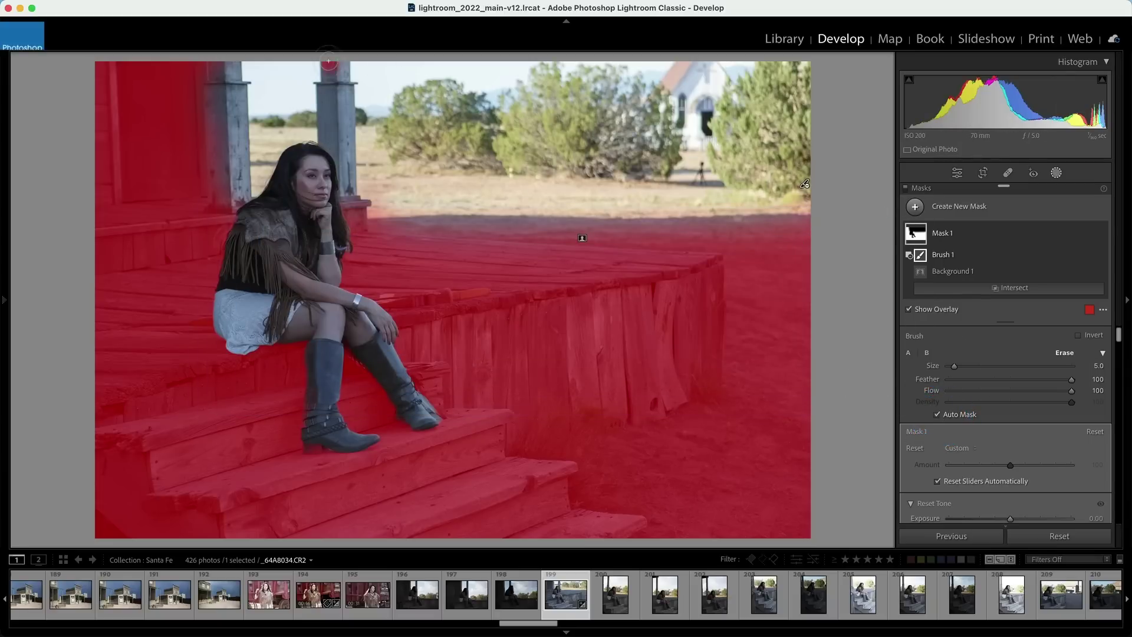
pyautogui.moveTo(332, 65)
pyautogui.mouseDown()
pyautogui.moveTo(341, 168)
pyautogui.moveTo(340, 133)
pyautogui.mouseUp()
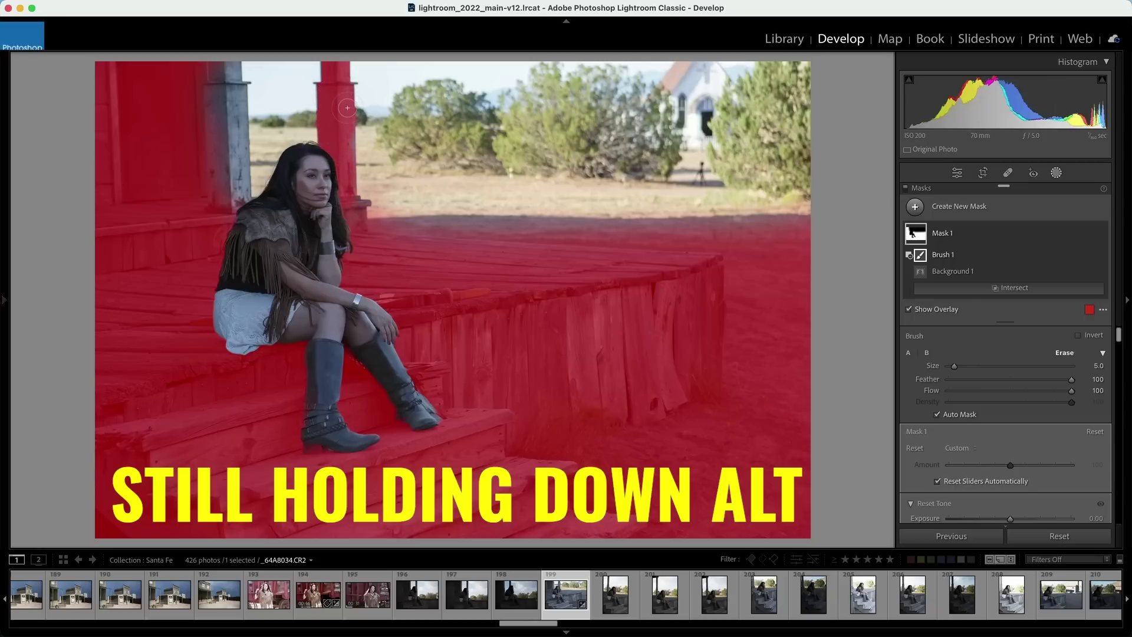
pyautogui.moveTo(213, 124); pyautogui.dragTo(235, 64)
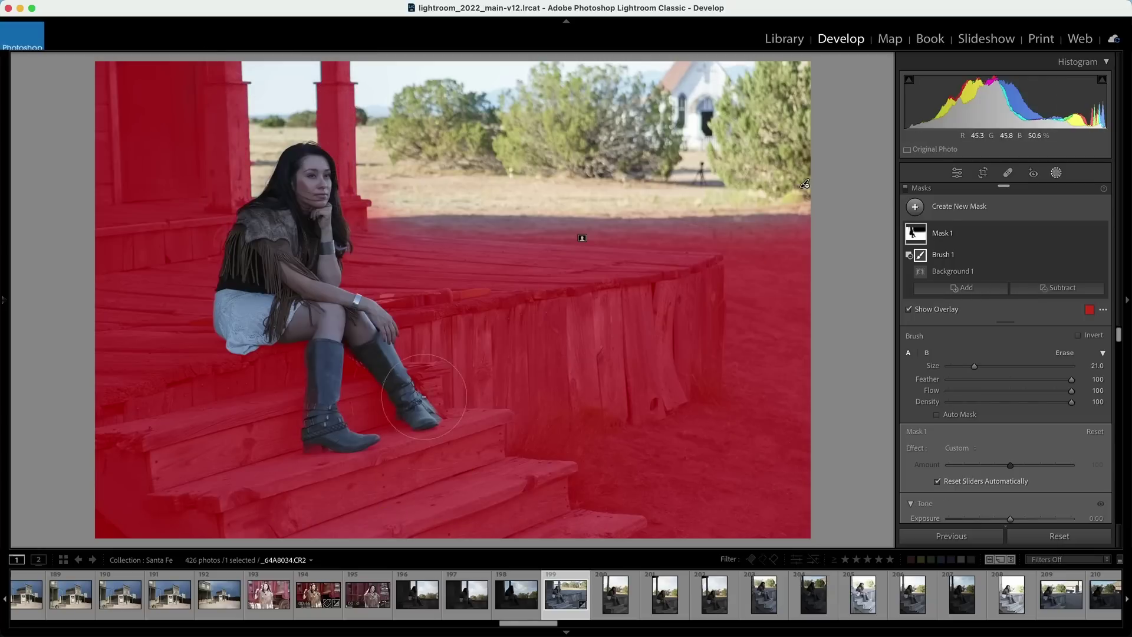
pyautogui.scroll(-5, 1000, 415)
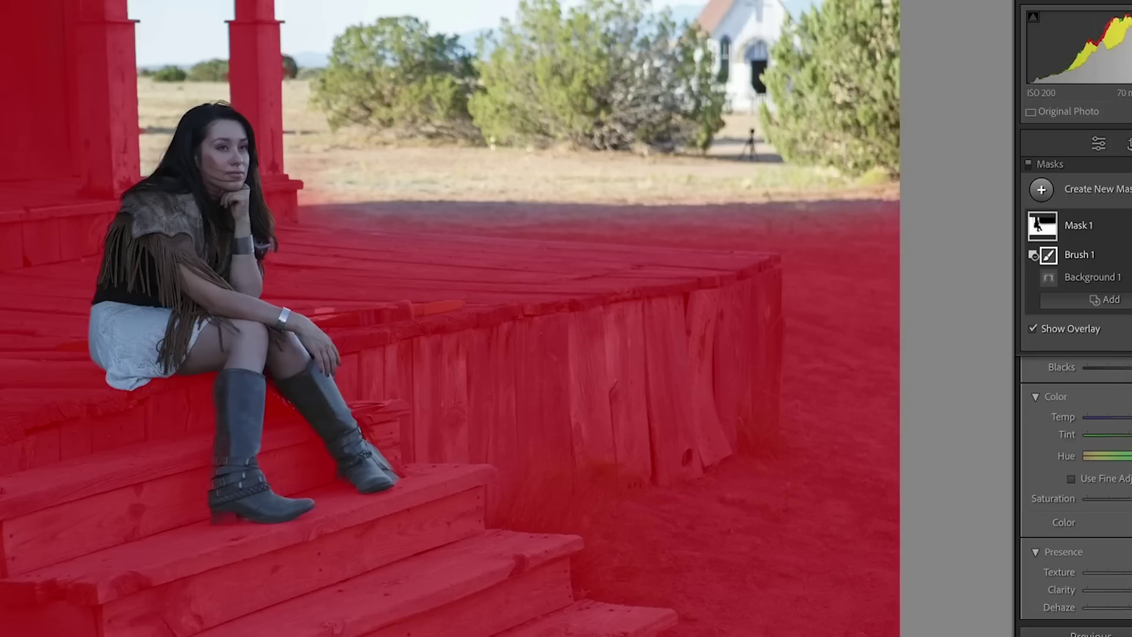
# Hide the overlay and give the background mask Temp 35 and Texture 43
pyautogui.press('o')
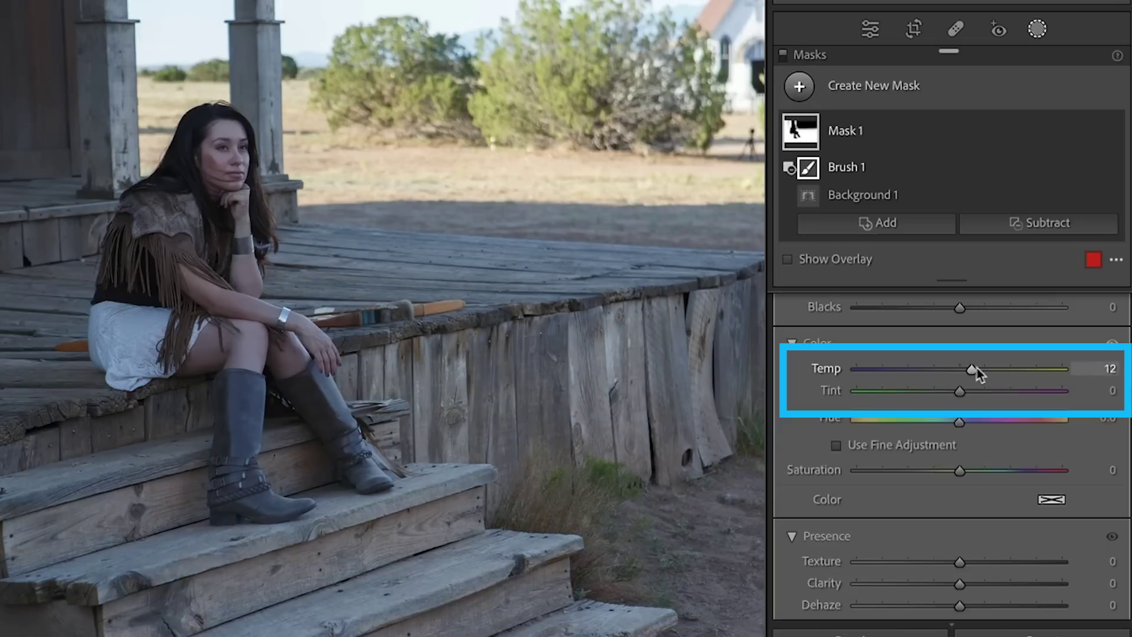
pyautogui.moveTo(997, 366); pyautogui.dragTo(998, 365)
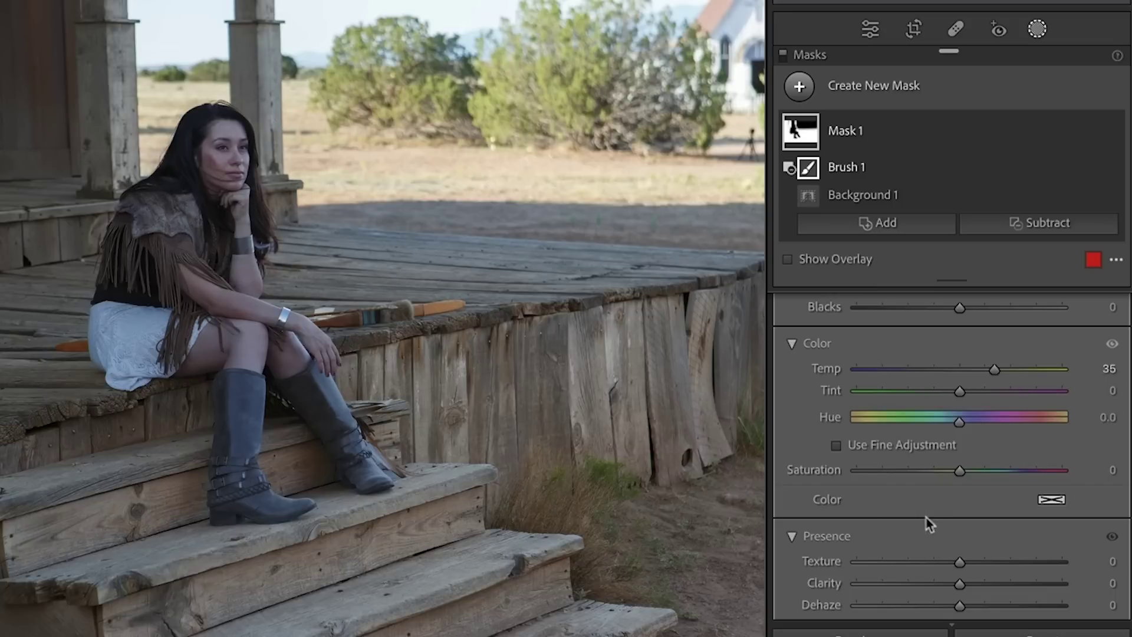
pyautogui.moveTo(960, 562); pyautogui.dragTo(1003, 562)
pyautogui.click(800, 88)
# Select the woman as a subject mask with Temp 30, Exposure 0.15 and Contrast −11
pyautogui.click(870, 123)
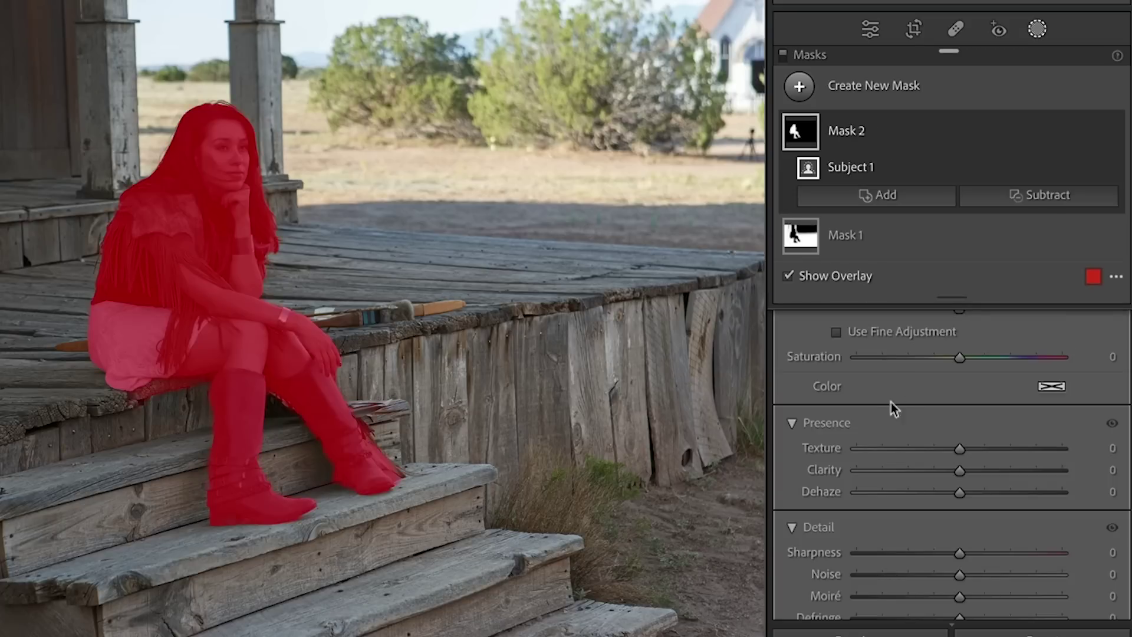
pyautogui.scroll(2, 973, 381)
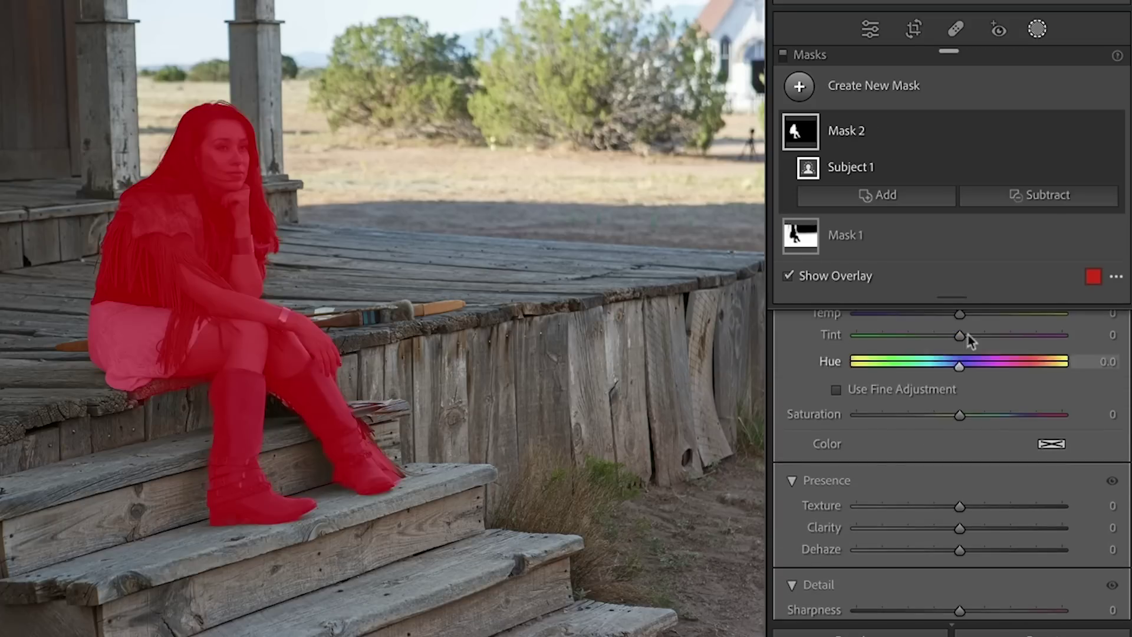
pyautogui.scroll(1, 991, 363)
pyautogui.scroll(1, 992, 362)
pyautogui.moveTo(961, 348); pyautogui.dragTo(993, 354)
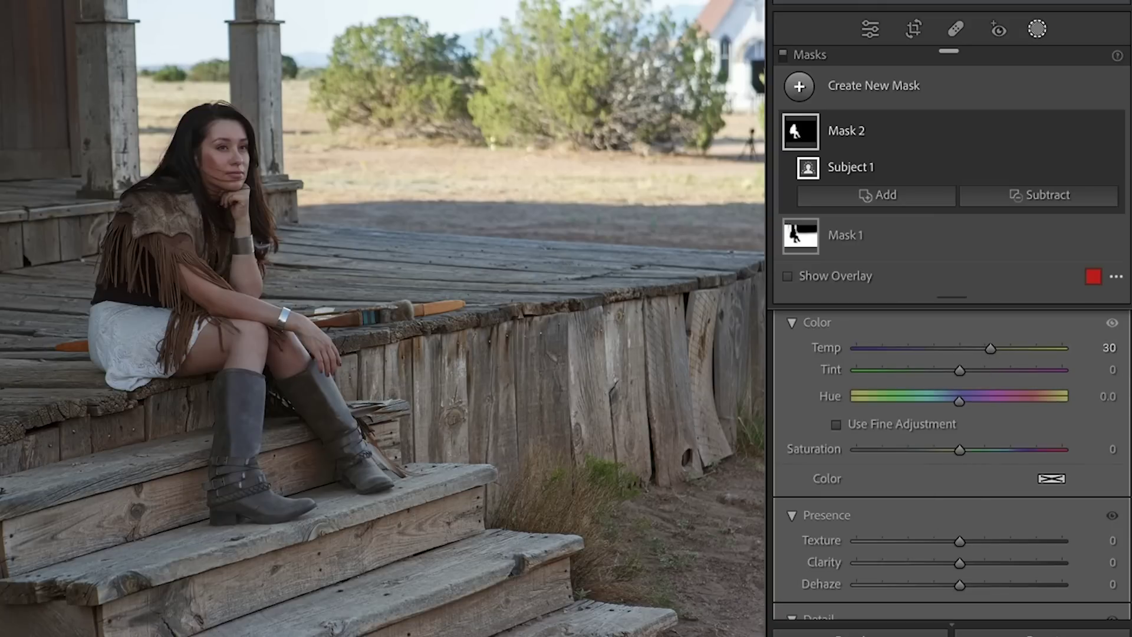
pyautogui.scroll(3, 967, 380)
pyautogui.scroll(2, 965, 381)
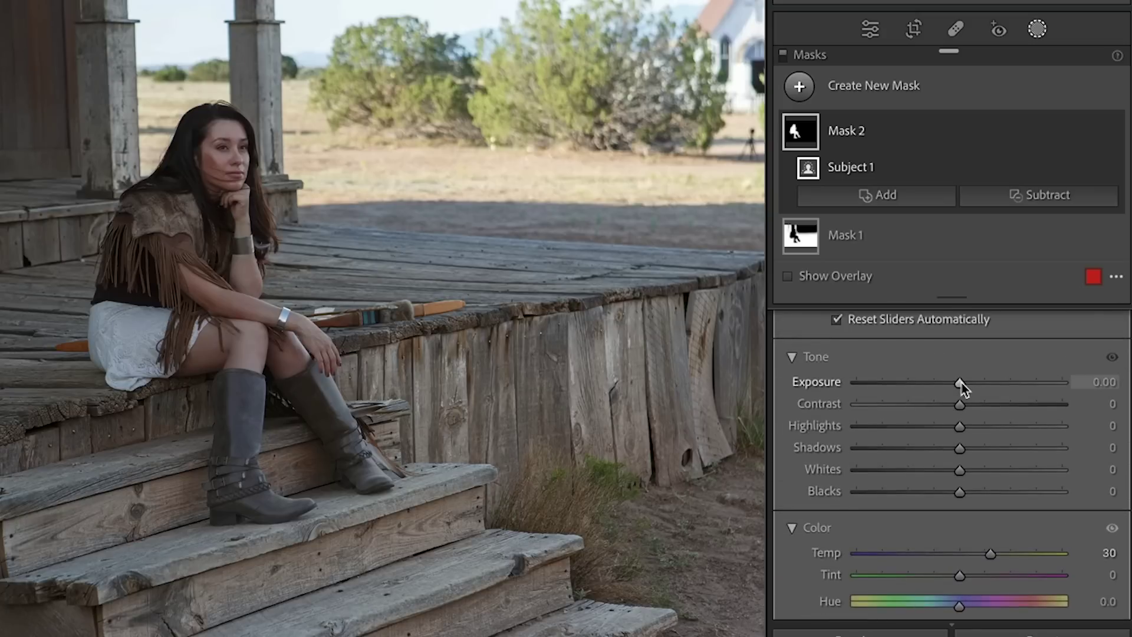
pyautogui.moveTo(960, 383); pyautogui.dragTo(947, 402)
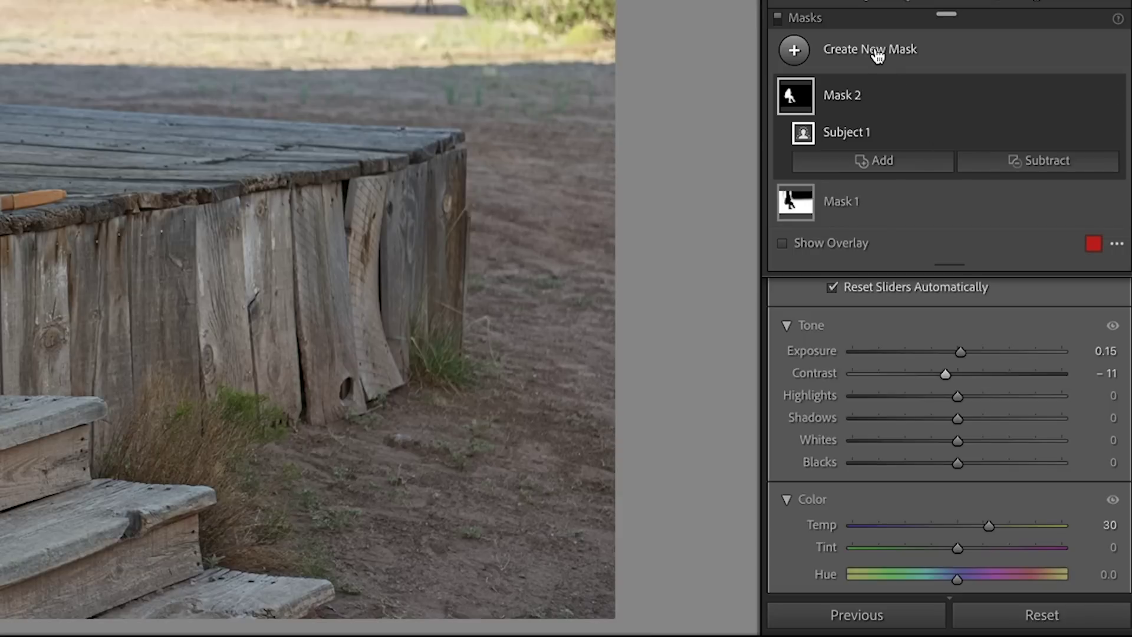
# Add Mask 3 on the woman, intersected with a brush, and set its Exposure to 1.73
pyautogui.click(794, 51)
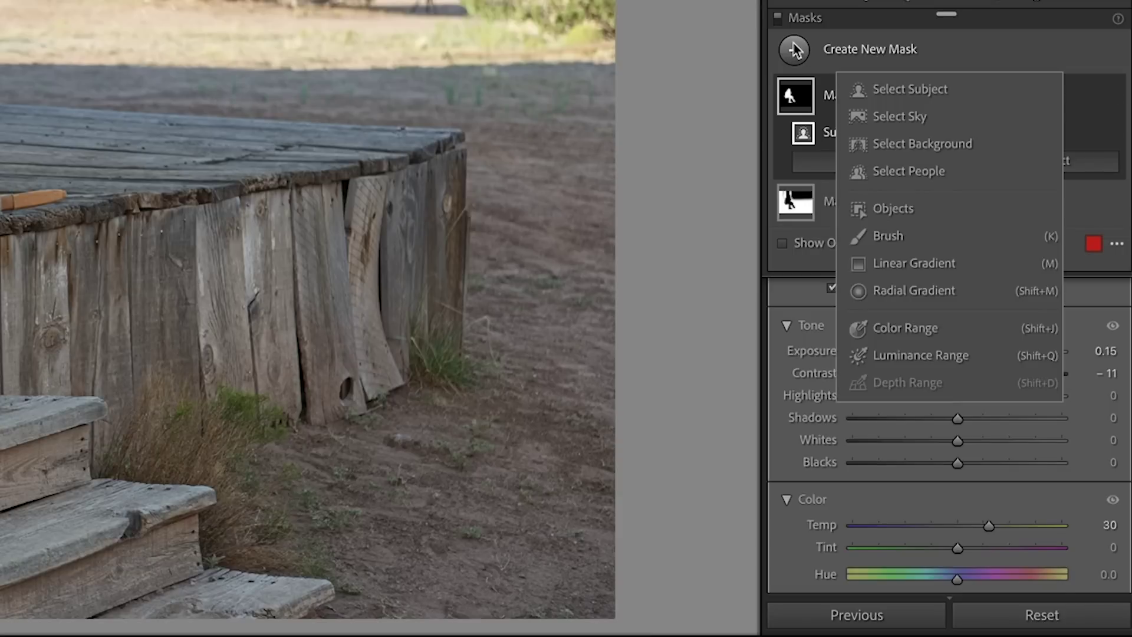
pyautogui.click(891, 89)
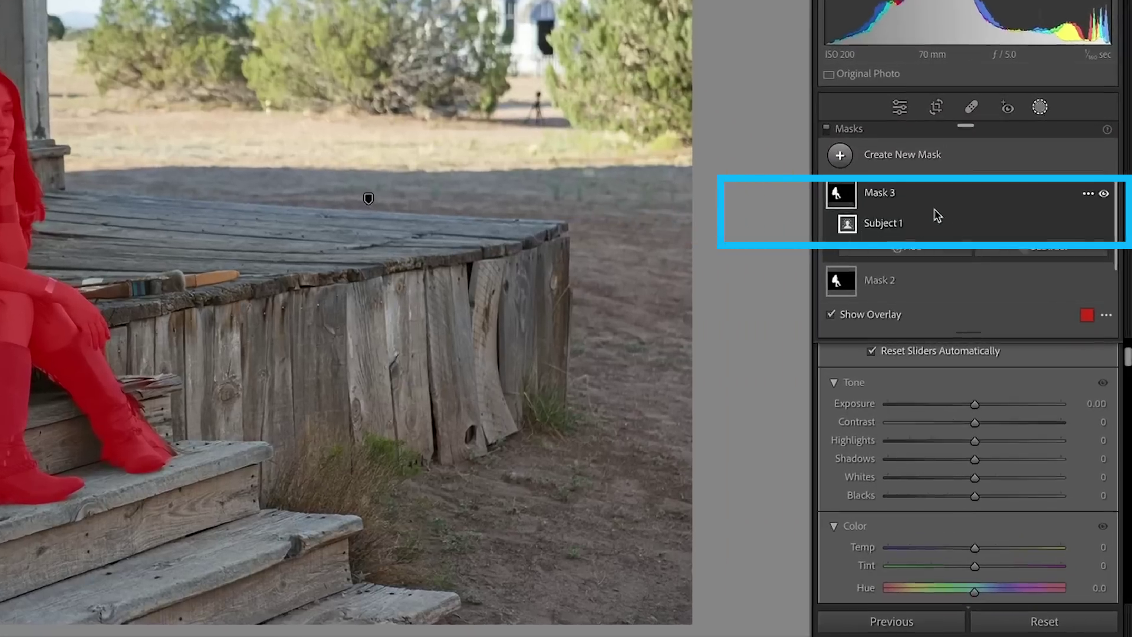
pyautogui.press('alt')
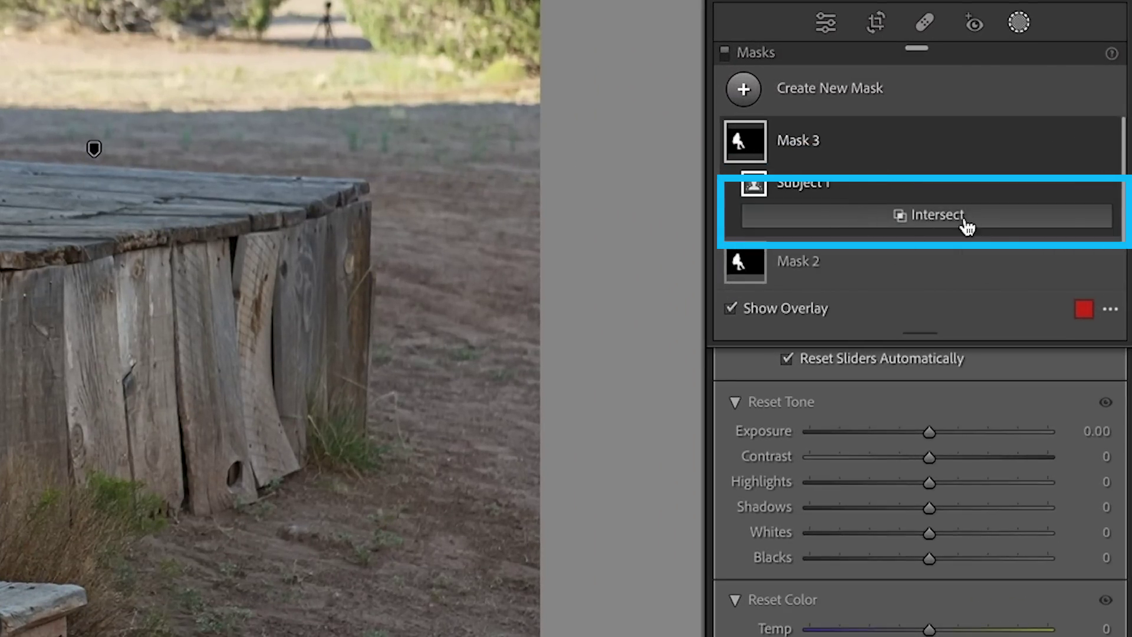
pyautogui.click(1086, 144)
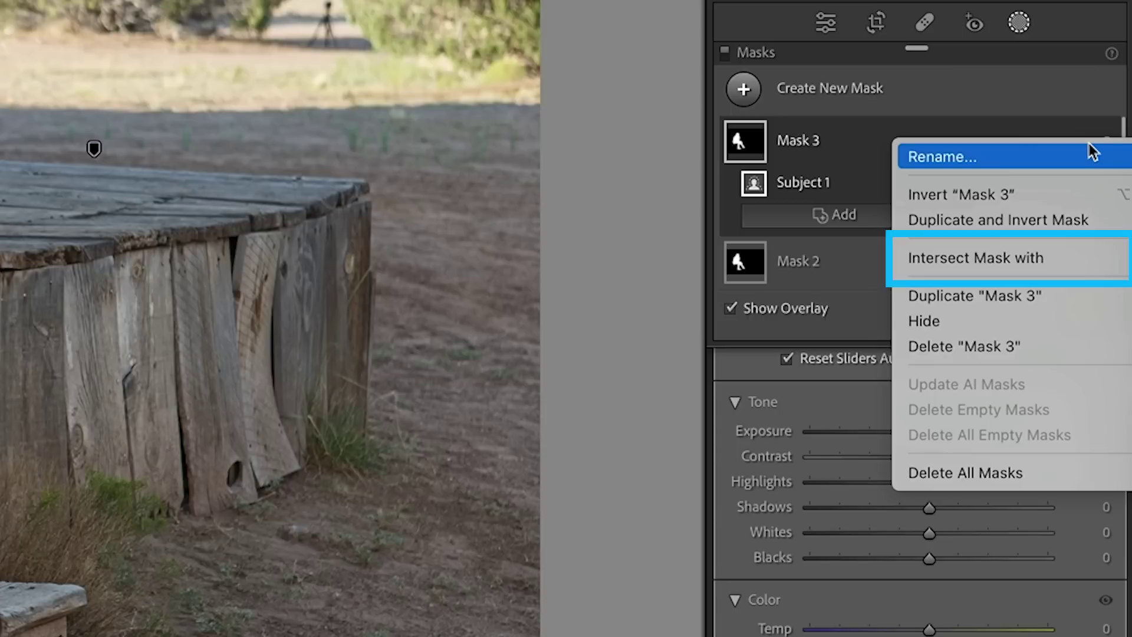
pyautogui.moveTo(953, 207)
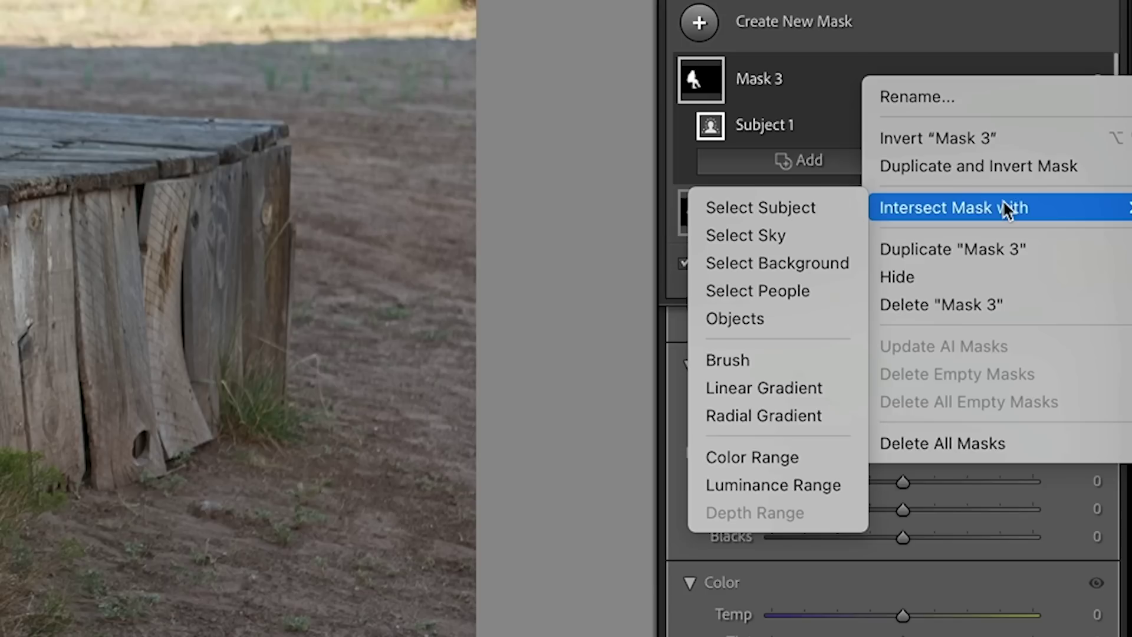
pyautogui.click(782, 358)
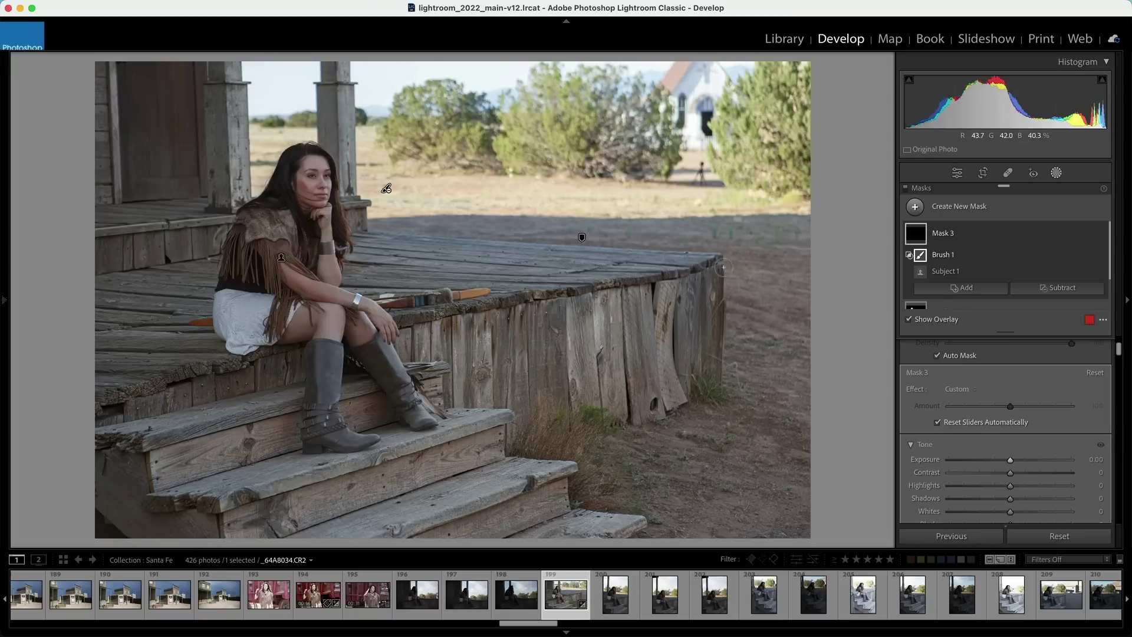
pyautogui.moveTo(1011, 460); pyautogui.dragTo(1065, 462)
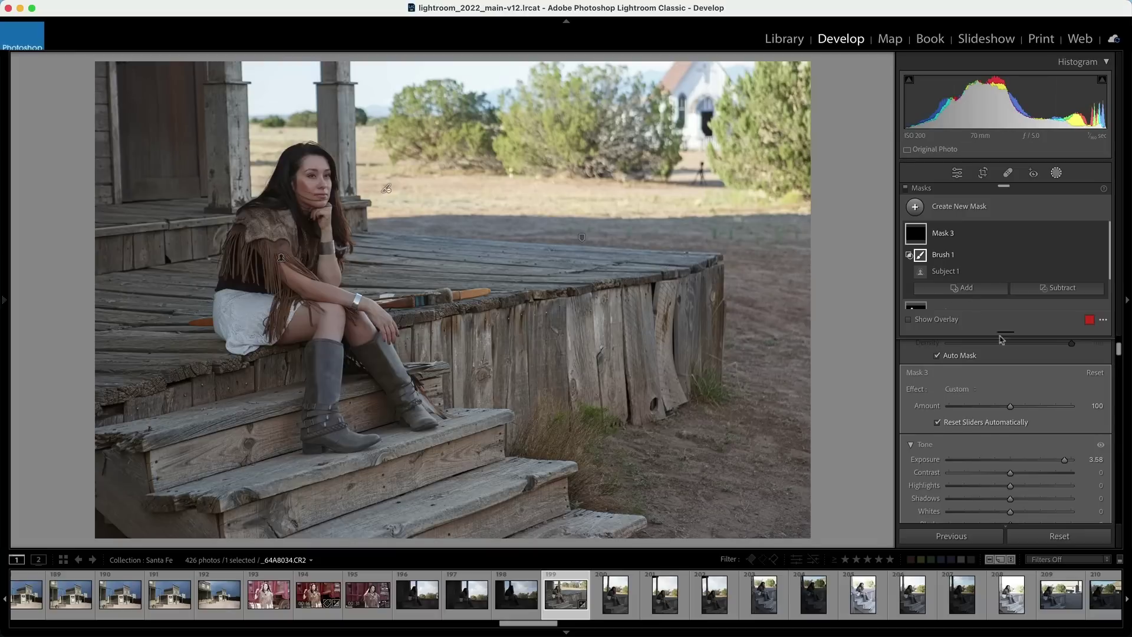
pyautogui.moveTo(1120, 353); pyautogui.dragTo(1121, 346)
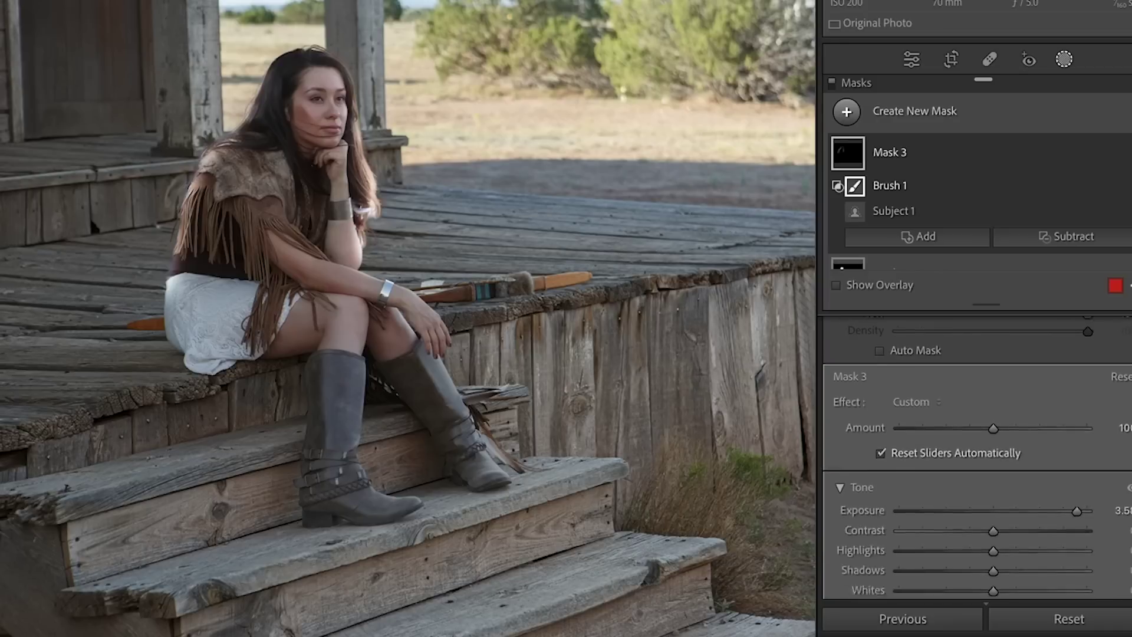
pyautogui.moveTo(992, 400)
pyautogui.mouseDown()
pyautogui.moveTo(1075, 404)
pyautogui.moveTo(1030, 402)
pyautogui.mouseUp()
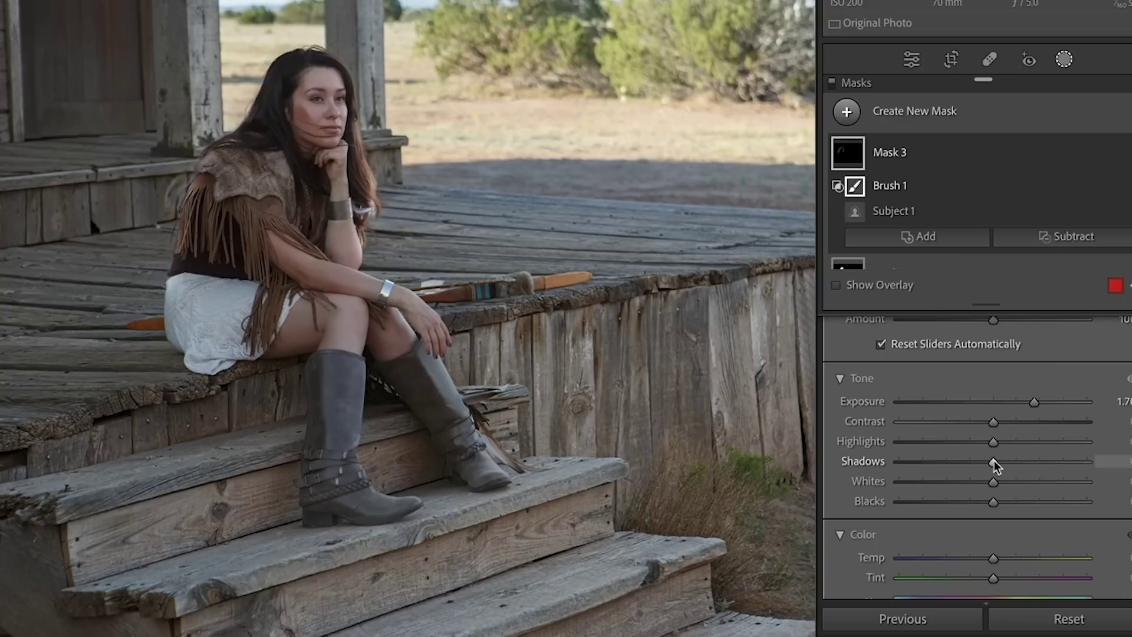
# Tone Mask 3 to Exposure 1.76 and Shadows 39, and warm its Temp
pyautogui.moveTo(994, 460); pyautogui.dragTo(1023, 461)
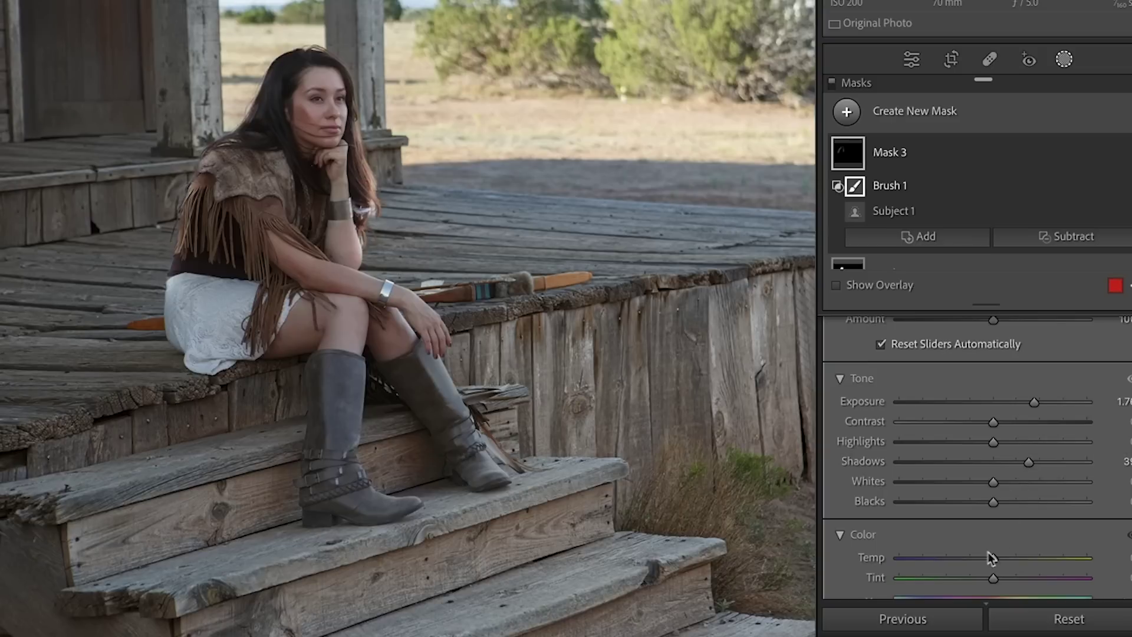
pyautogui.moveTo(991, 558); pyautogui.dragTo(1046, 563)
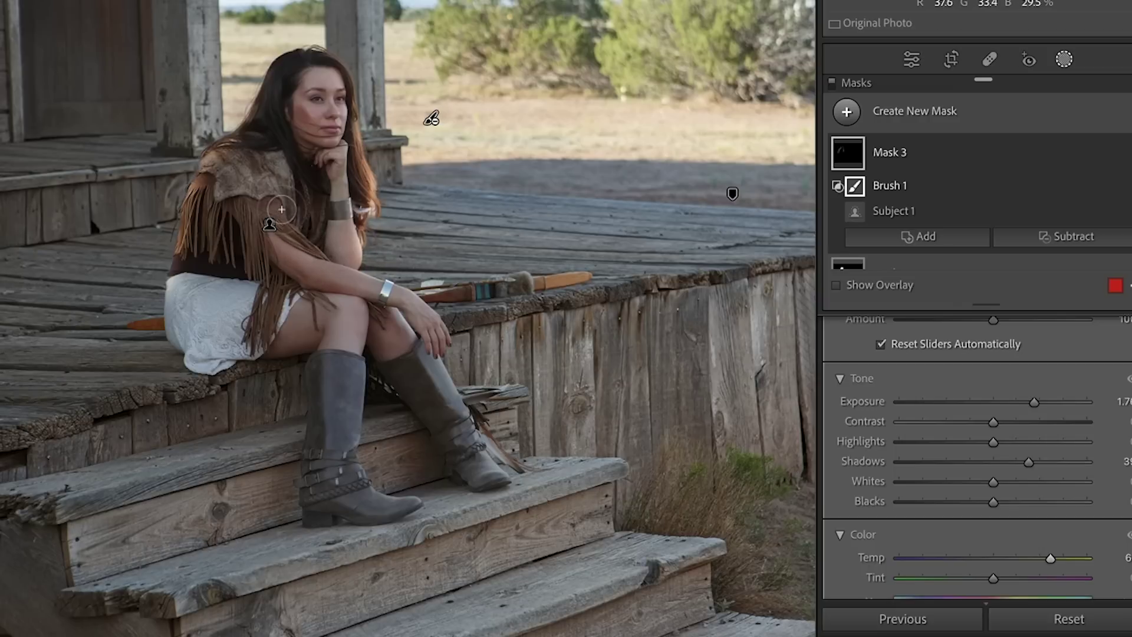
# Paint the rim light from her shoulder along the arm and over the knee and boot
pyautogui.moveTo(280, 209); pyautogui.dragTo(392, 290)
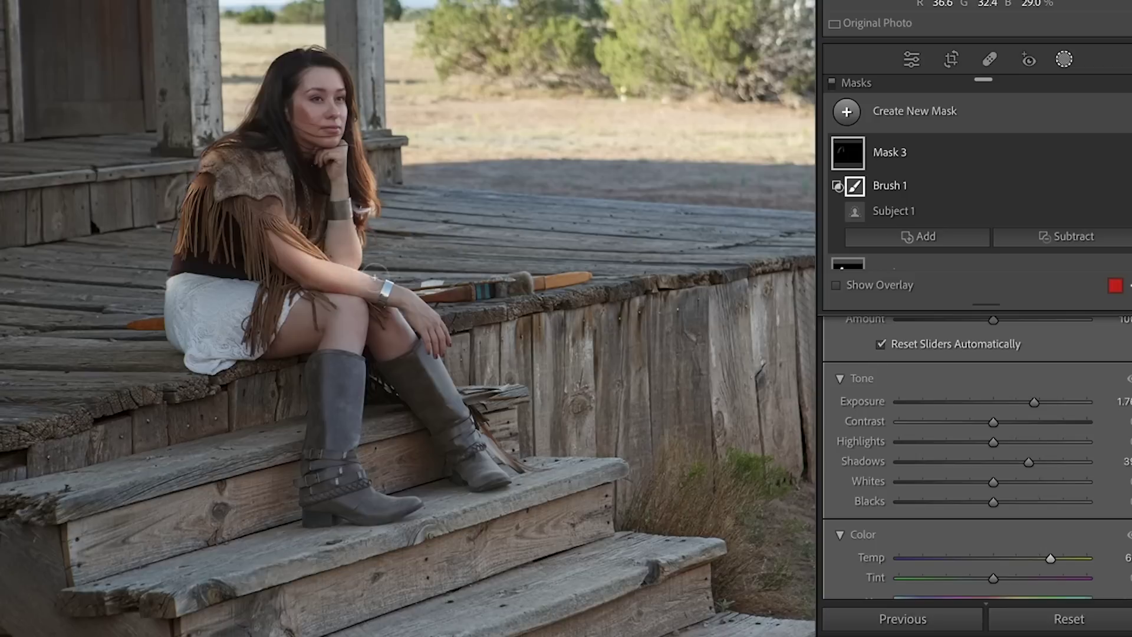
pyautogui.moveTo(393, 289)
pyautogui.mouseDown()
pyautogui.moveTo(473, 362)
pyautogui.moveTo(443, 307)
pyautogui.mouseUp()
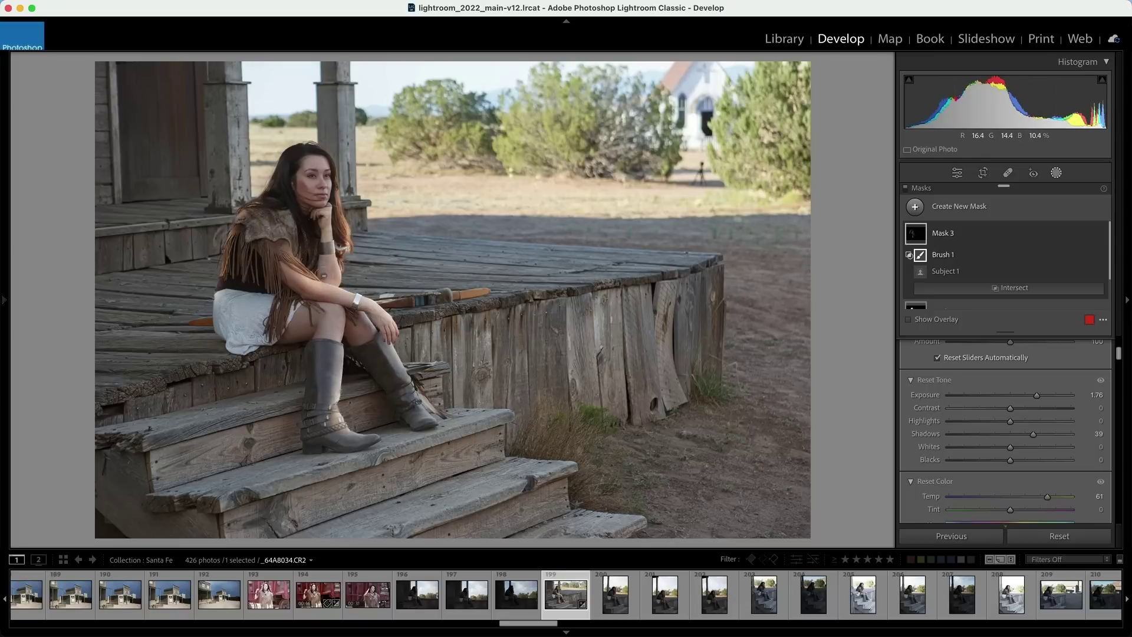
# Lower the Mask 3 brush Flow to 39 for gentler strokes
pyautogui.press('alt')
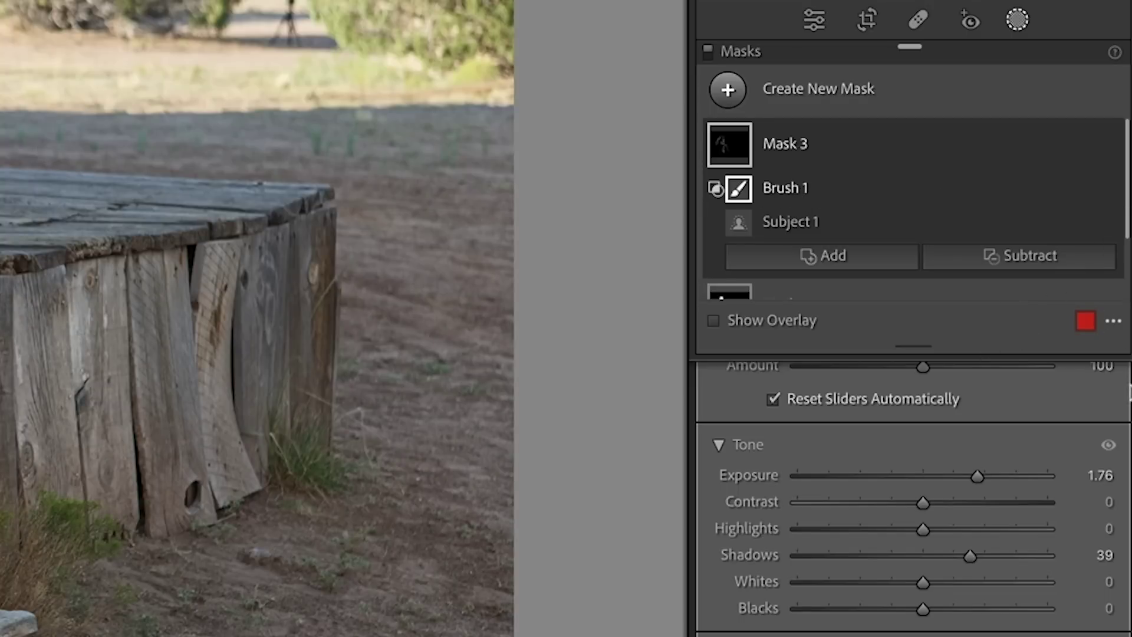
pyautogui.scroll(4, 799, 469)
pyautogui.scroll(1, 798, 469)
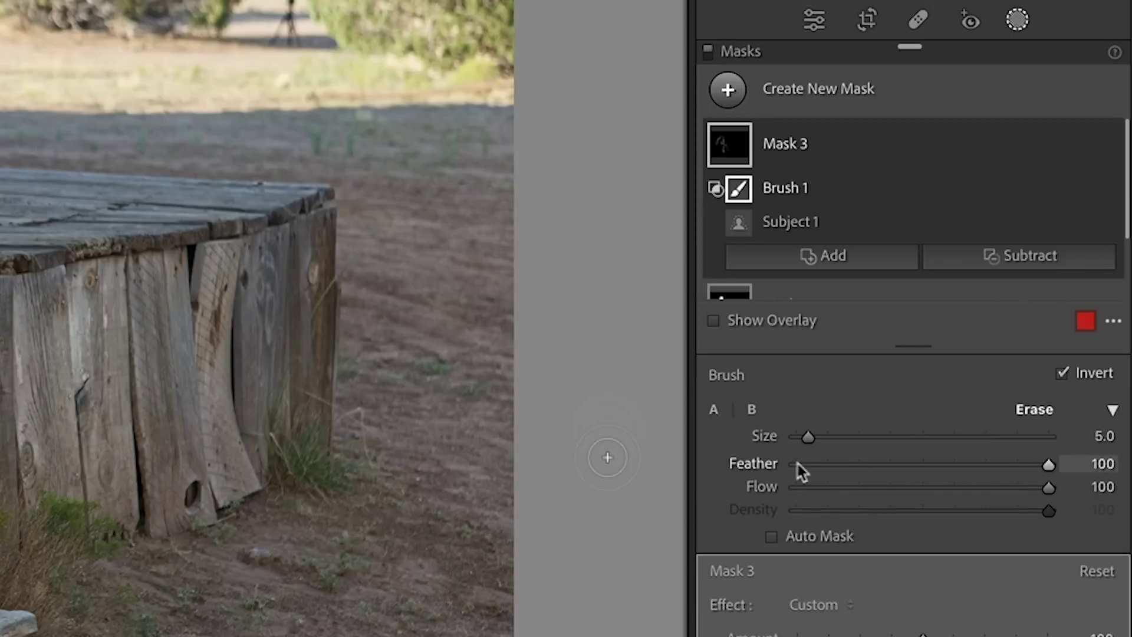
pyautogui.moveTo(1048, 487); pyautogui.dragTo(921, 488)
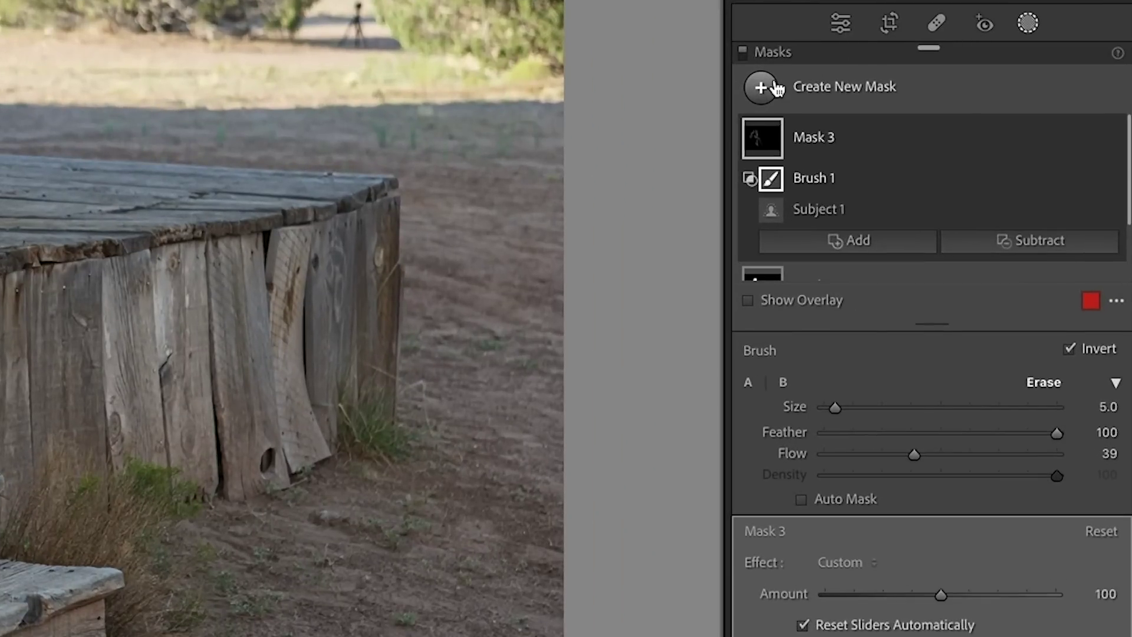
# Create Mask 4 from Objects covering the porch deck, then add the remaining deck and posts
pyautogui.click(762, 87)
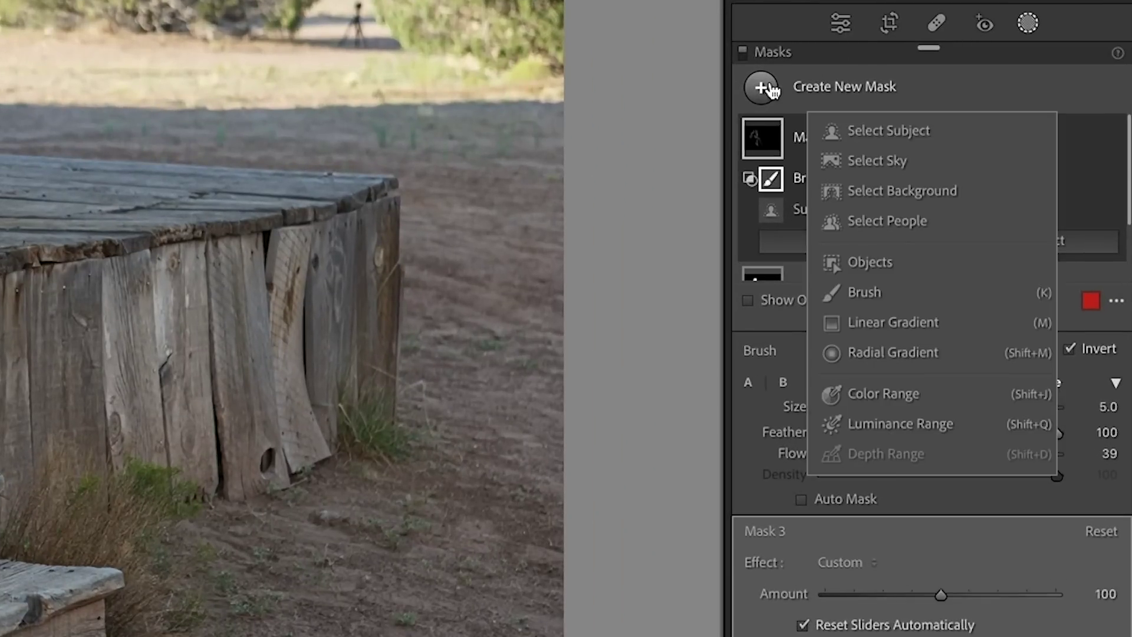
pyautogui.click(865, 261)
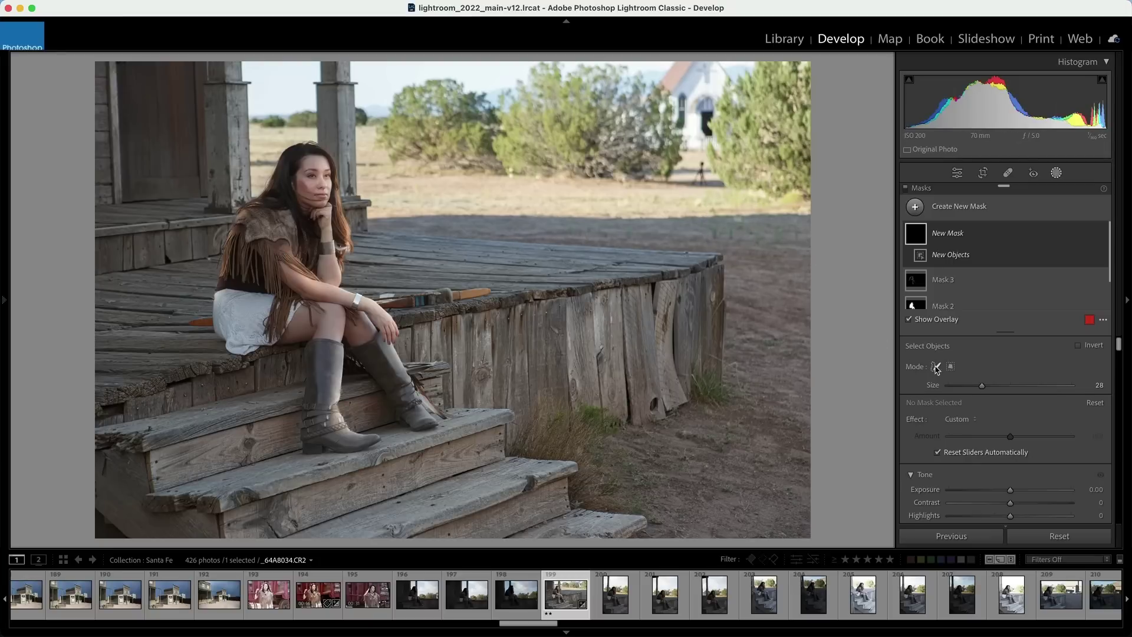
pyautogui.moveTo(376, 239)
pyautogui.mouseDown()
pyautogui.moveTo(705, 271)
pyautogui.moveTo(375, 255)
pyautogui.moveTo(512, 291)
pyautogui.moveTo(350, 72)
pyautogui.mouseUp()
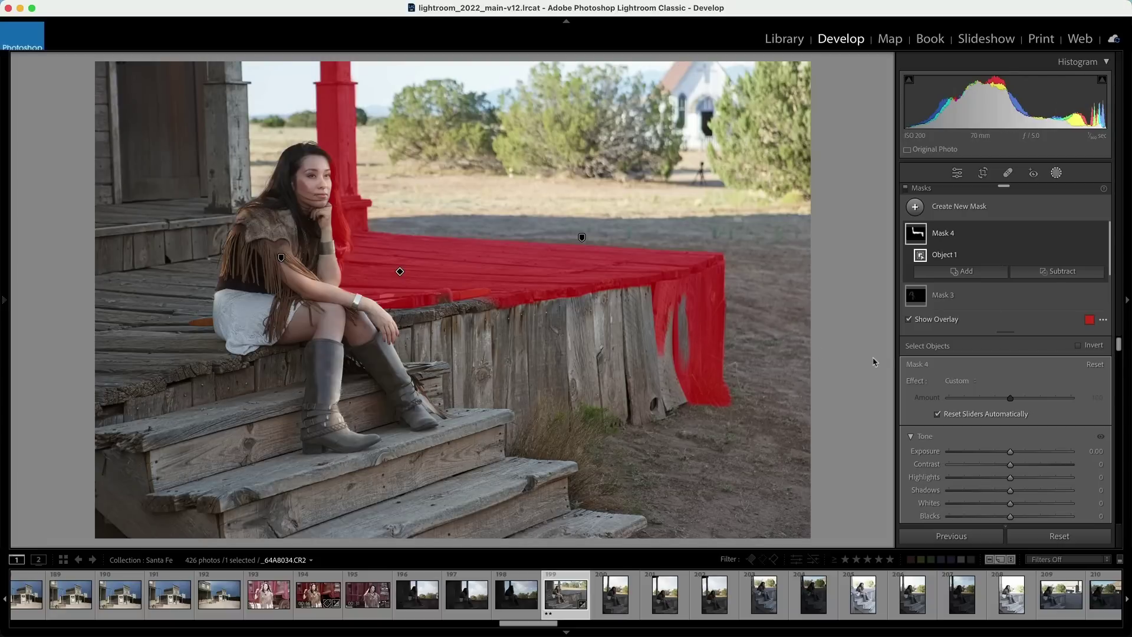
pyautogui.click(962, 271)
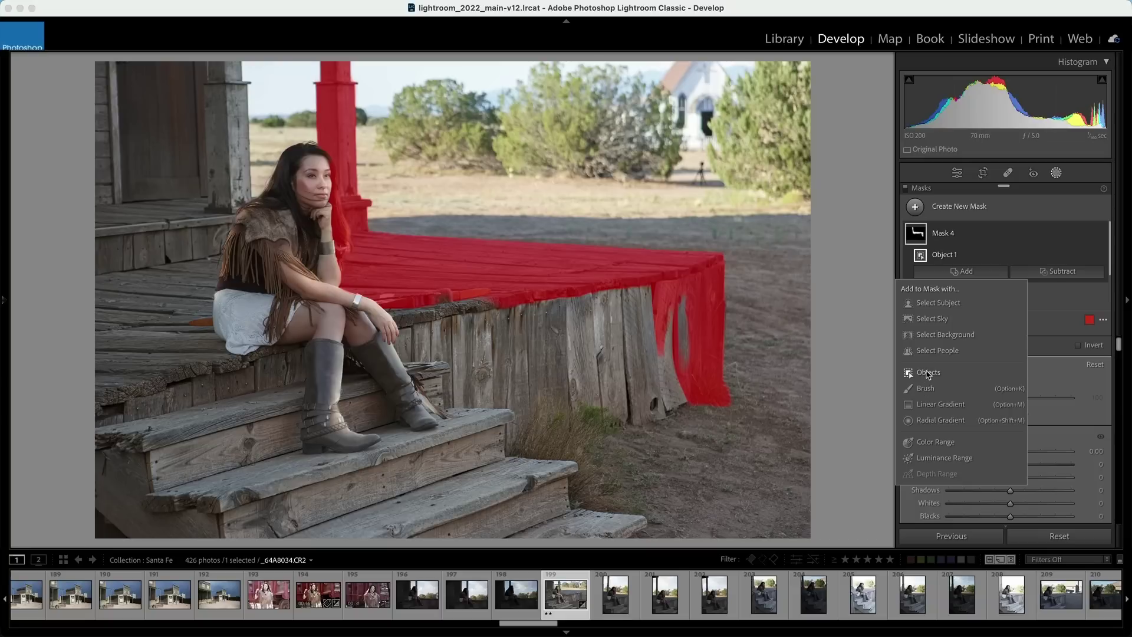
pyautogui.click(927, 374)
pyautogui.moveTo(205, 282); pyautogui.dragTo(226, 75)
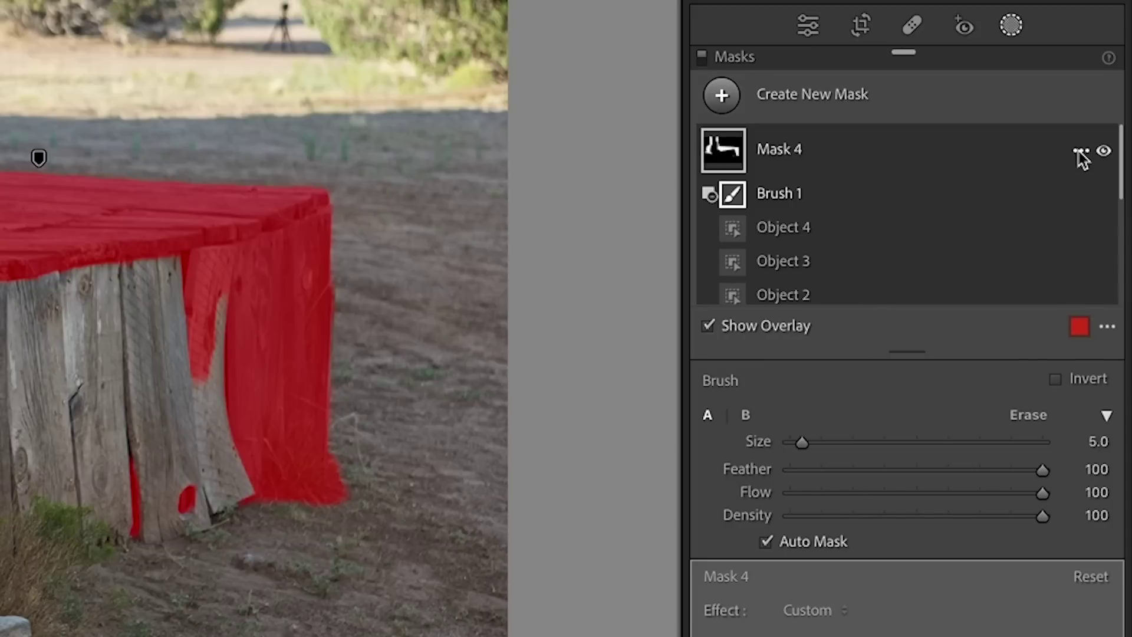
# Intersect Mask 4 with a larger brush painted across the deck beside the woman
pyautogui.click(1079, 155)
pyautogui.moveTo(964, 272)
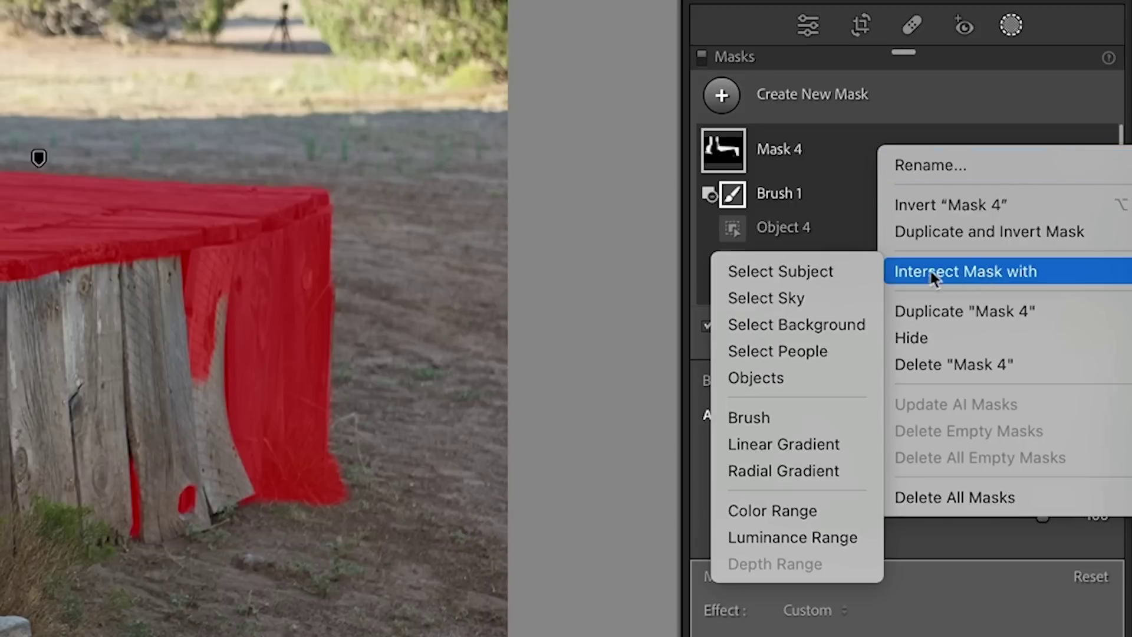
pyautogui.click(762, 419)
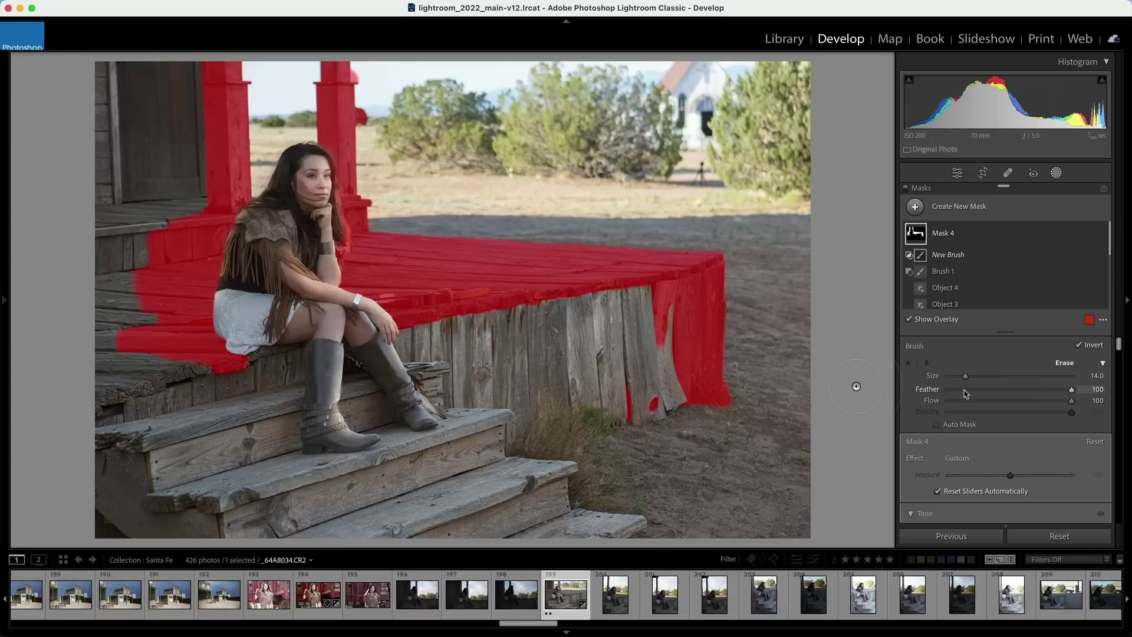
pyautogui.moveTo(629, 212)
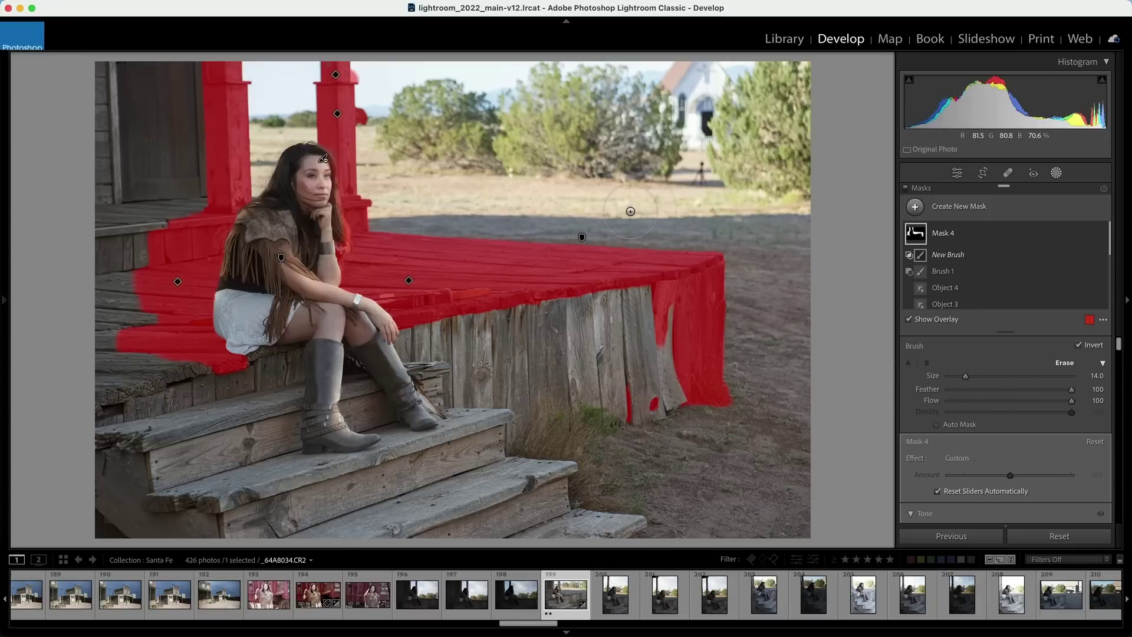
pyautogui.scroll(1, 626, 205)
pyautogui.scroll(1, 622, 196)
pyautogui.press('o')
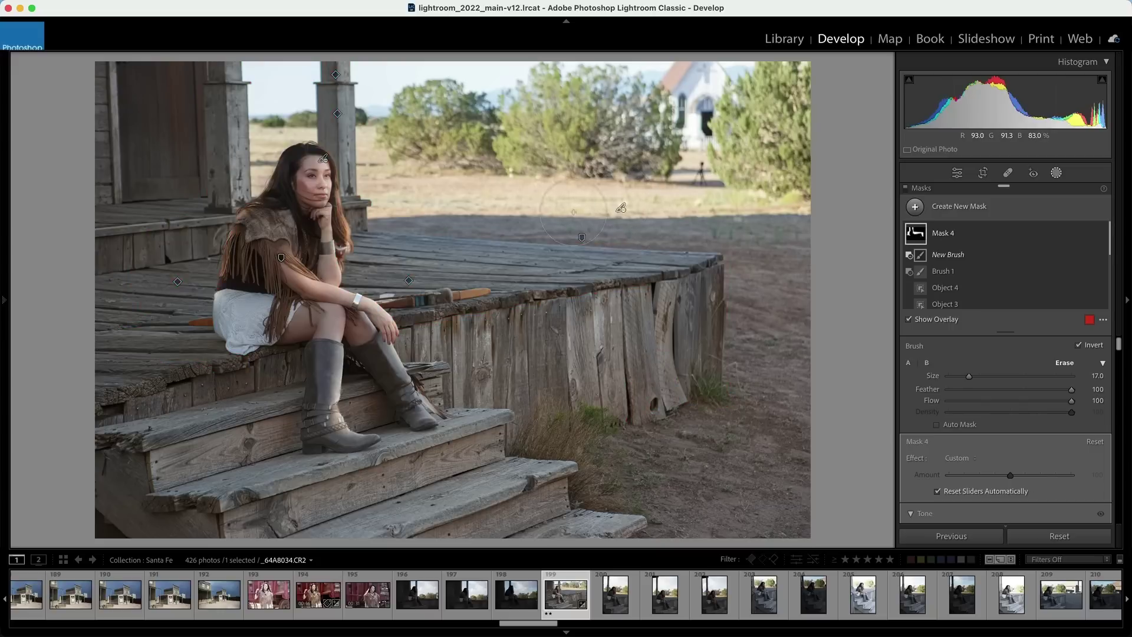
pyautogui.moveTo(514, 227); pyautogui.dragTo(349, 263)
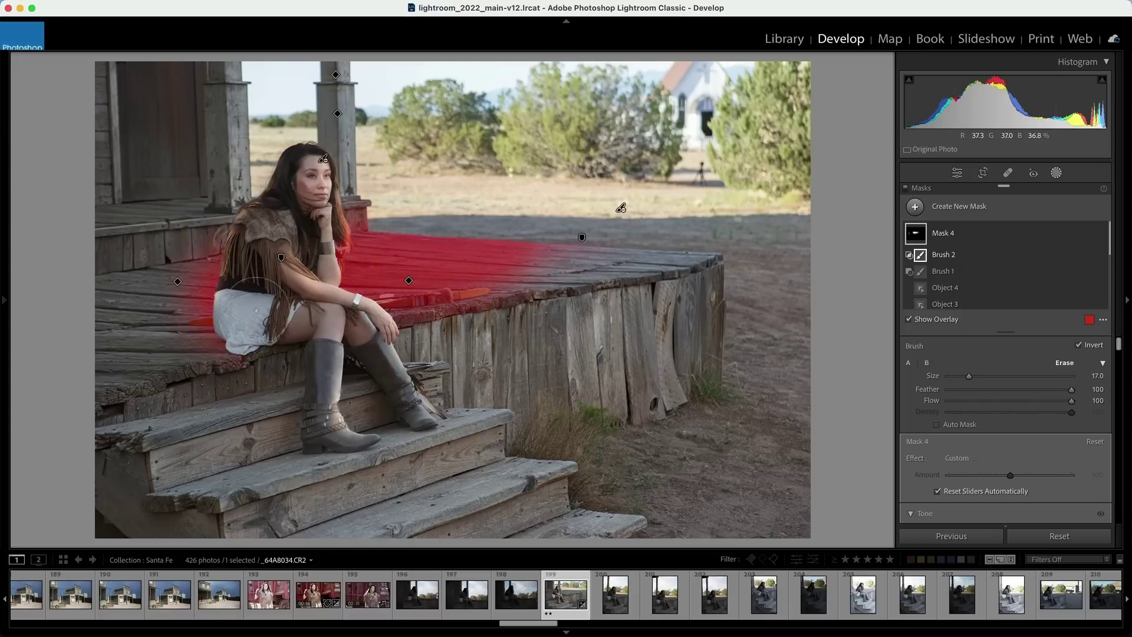
pyautogui.moveTo(609, 247); pyautogui.dragTo(745, 313)
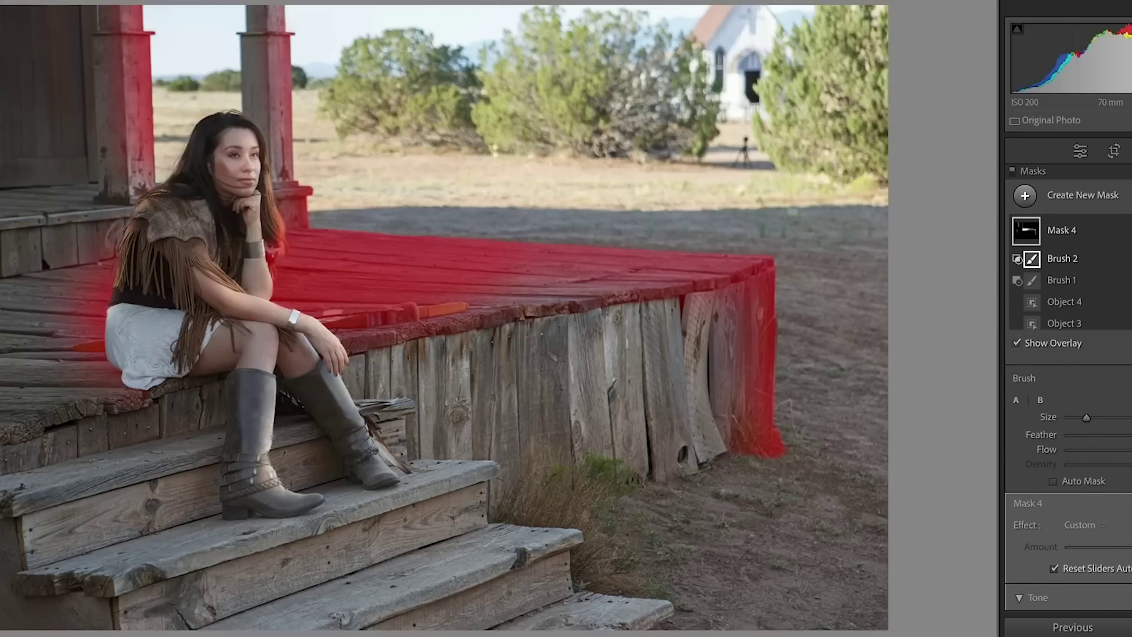
pyautogui.scroll(-2, 1054, 356)
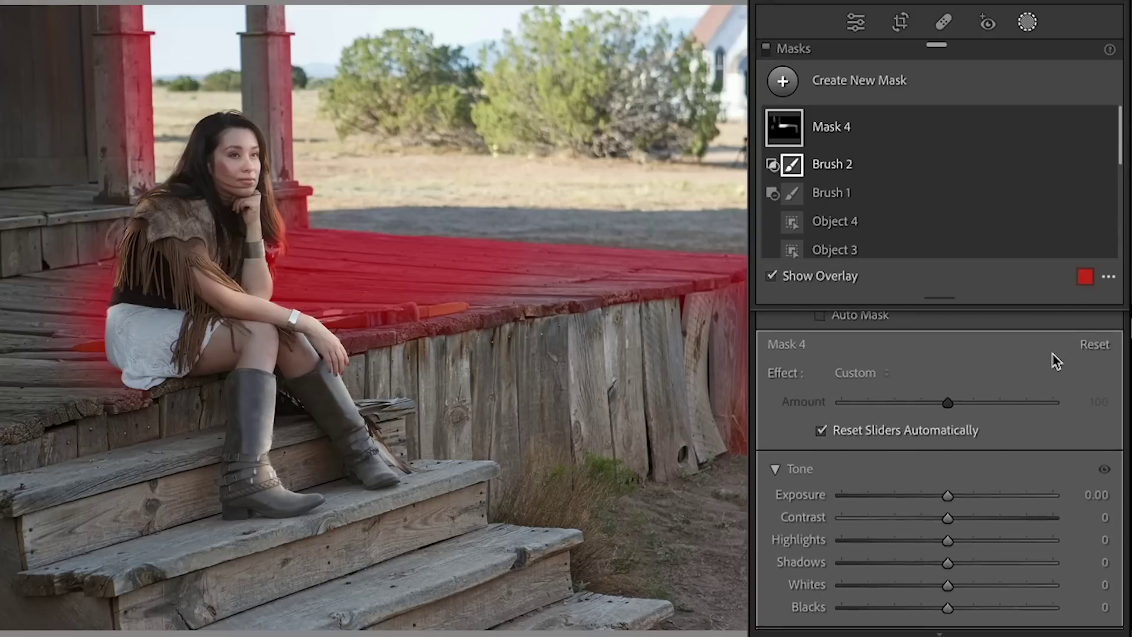
pyautogui.scroll(-1, 1055, 360)
# Hide the mask overlay and give Mask 4's deck patch Exposure 1.42, Contrast 24, Texture 67, Temp 37
pyautogui.press('o')
pyautogui.moveTo(948, 453)
pyautogui.mouseDown()
pyautogui.moveTo(994, 453)
pyautogui.moveTo(986, 459)
pyautogui.mouseUp()
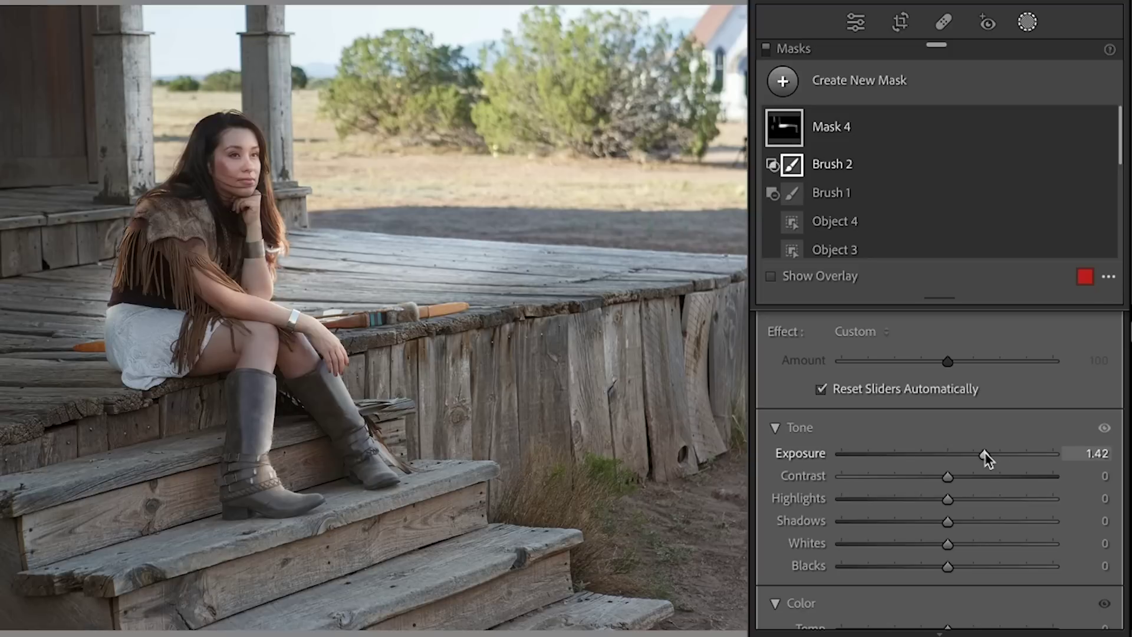
pyautogui.moveTo(947, 476); pyautogui.dragTo(976, 478)
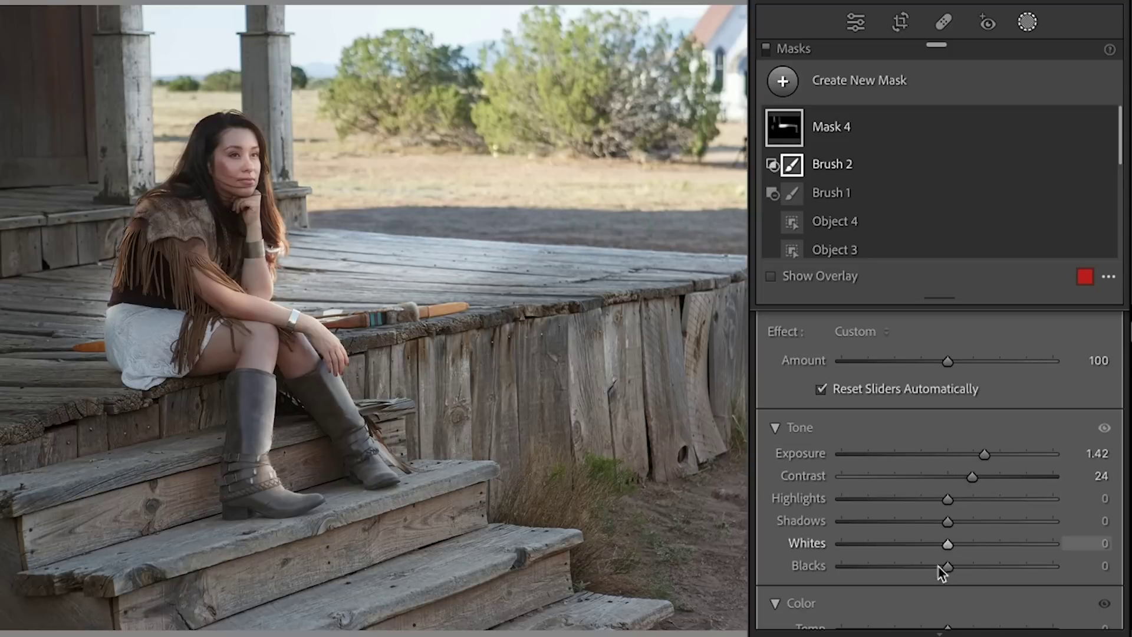
pyautogui.moveTo(1129, 333); pyautogui.dragTo(1128, 390)
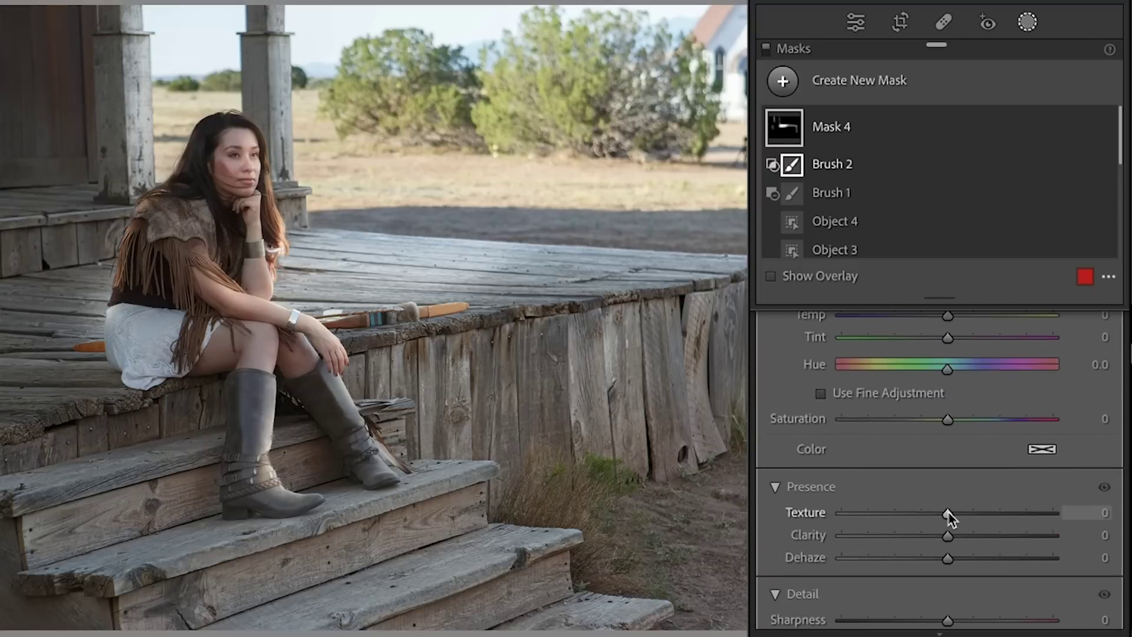
pyautogui.moveTo(966, 518)
pyautogui.mouseDown()
pyautogui.moveTo(1026, 518)
pyautogui.moveTo(944, 518)
pyautogui.moveTo(1018, 508)
pyautogui.mouseUp()
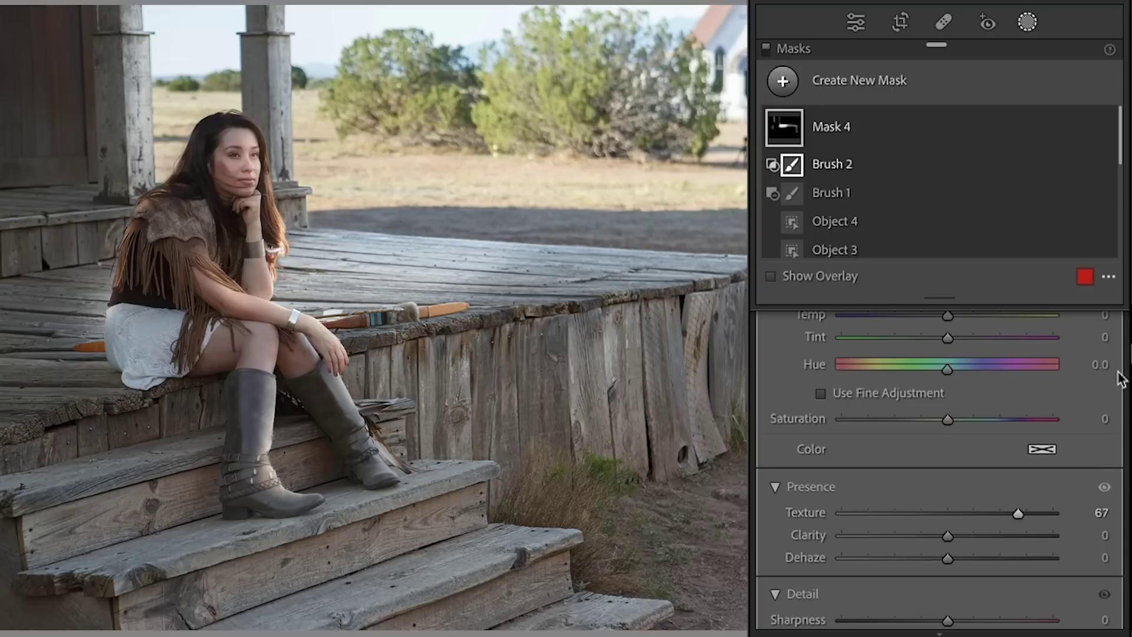
pyautogui.scroll(3, 940, 473)
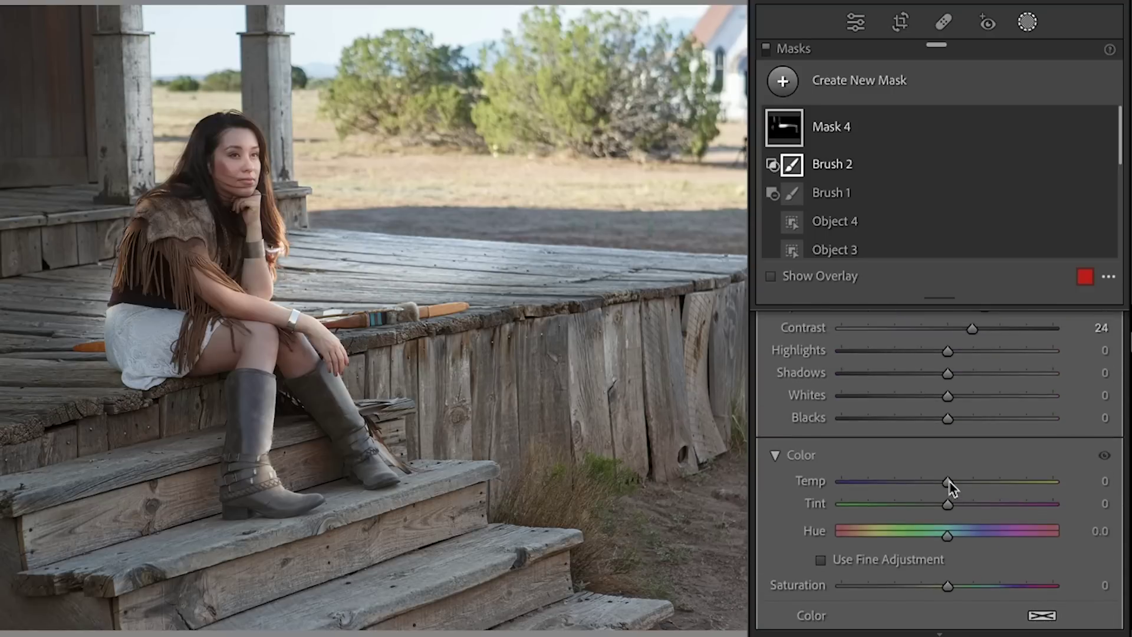
pyautogui.moveTo(948, 482); pyautogui.dragTo(983, 479)
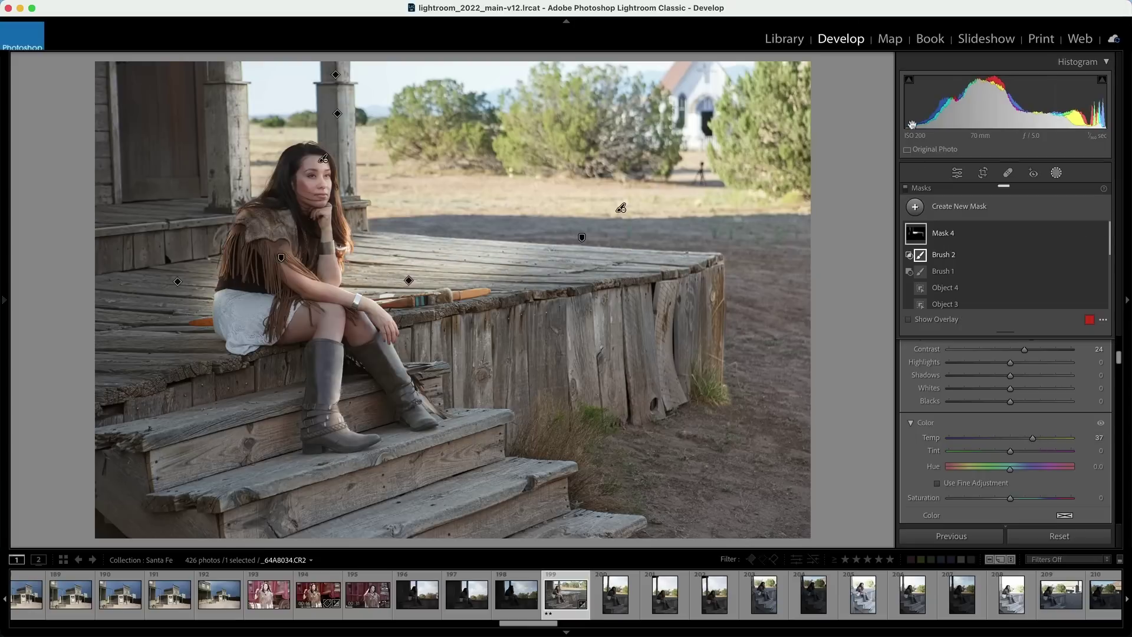